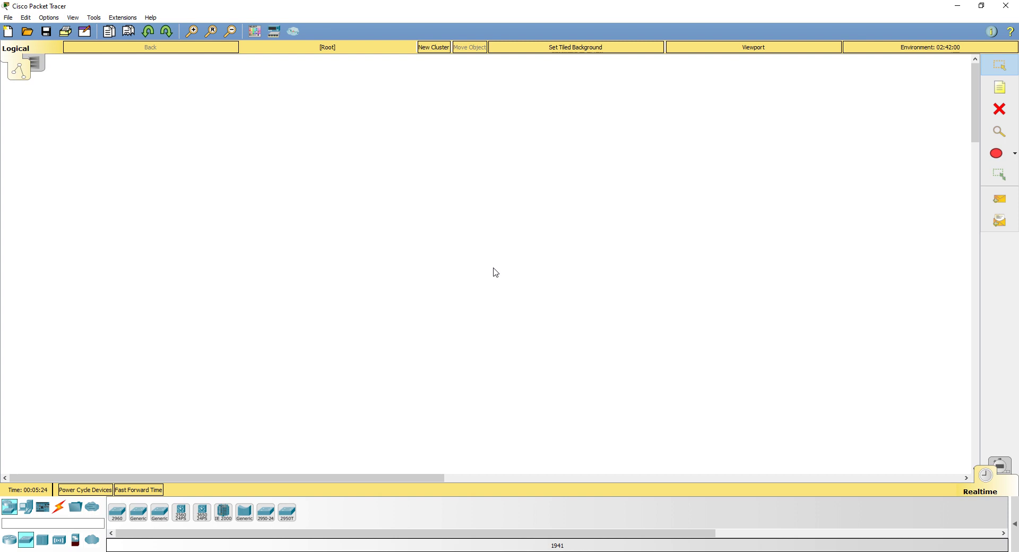
{"action": "left_click_drag", "start_coordinate": [117, 511], "coordinate": [573, 227]}
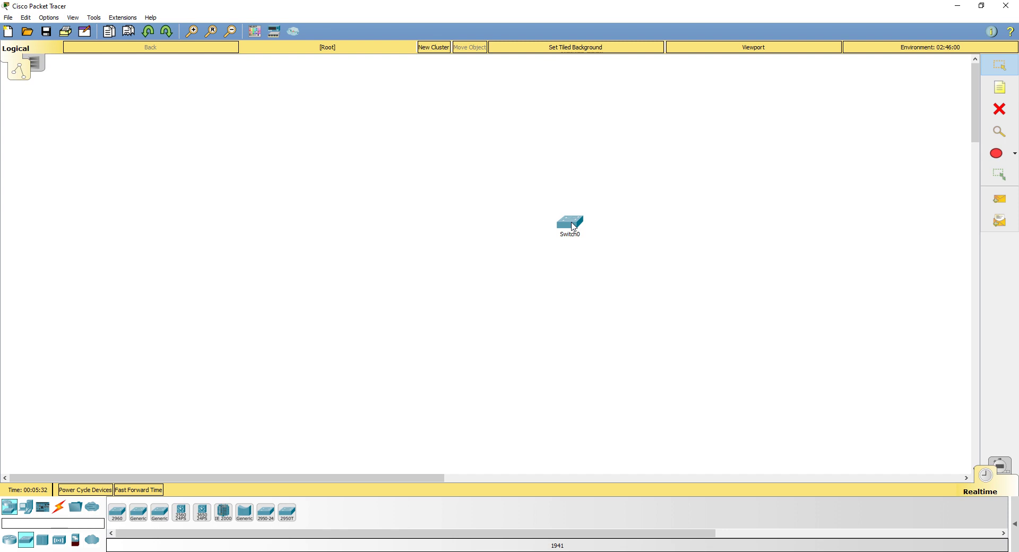
{"action": "left_click", "coordinate": [573, 227]}
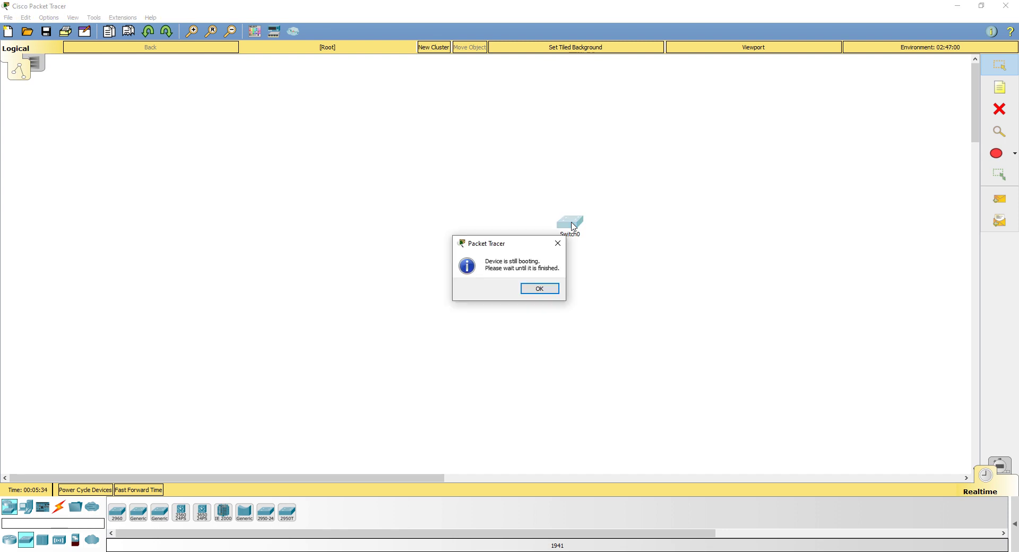
{"action": "left_click", "coordinate": [556, 295]}
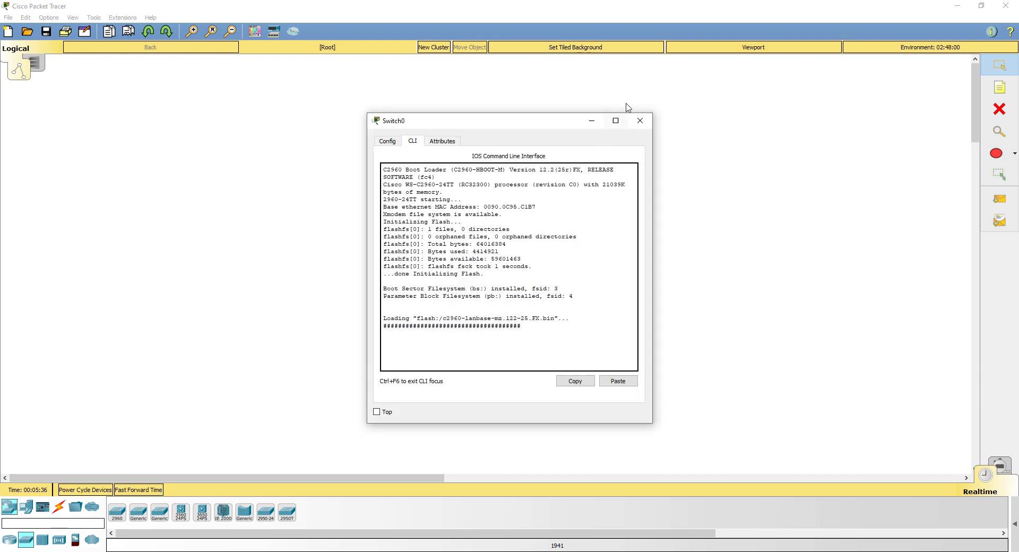
{"action": "left_click", "coordinate": [643, 120]}
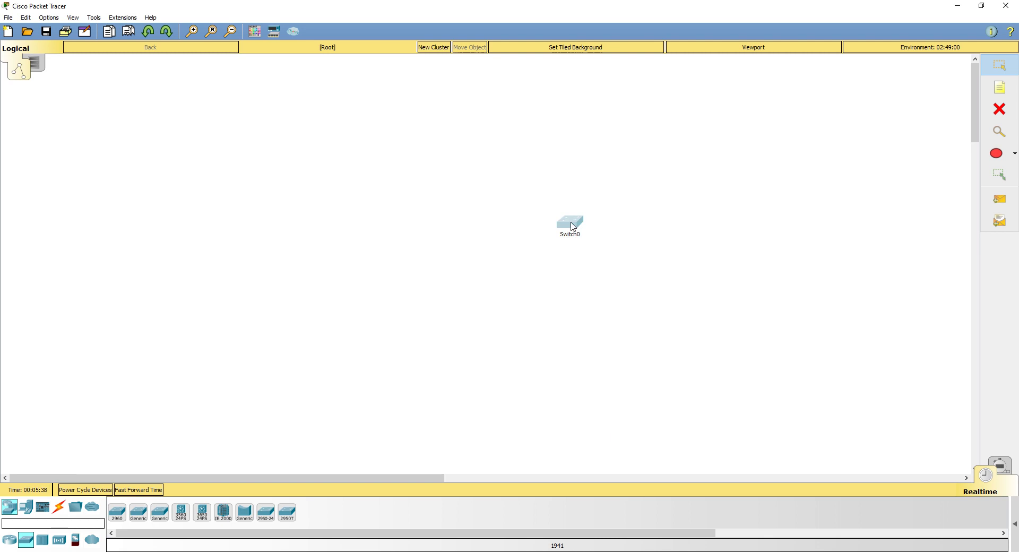
{"action": "mouse_move", "coordinate": [574, 226]}
{"action": "key", "text": "Delete"}
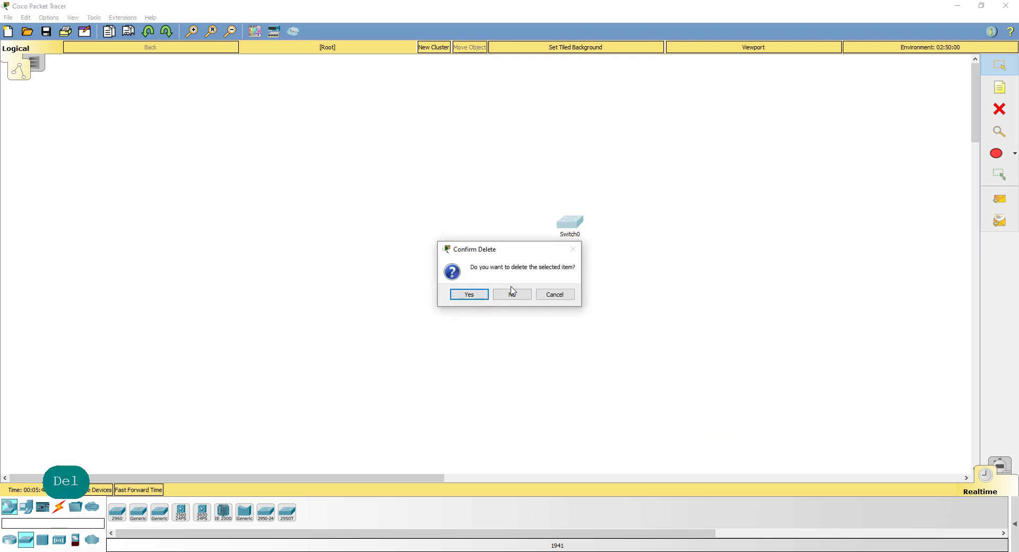
{"action": "left_click", "coordinate": [470, 294]}
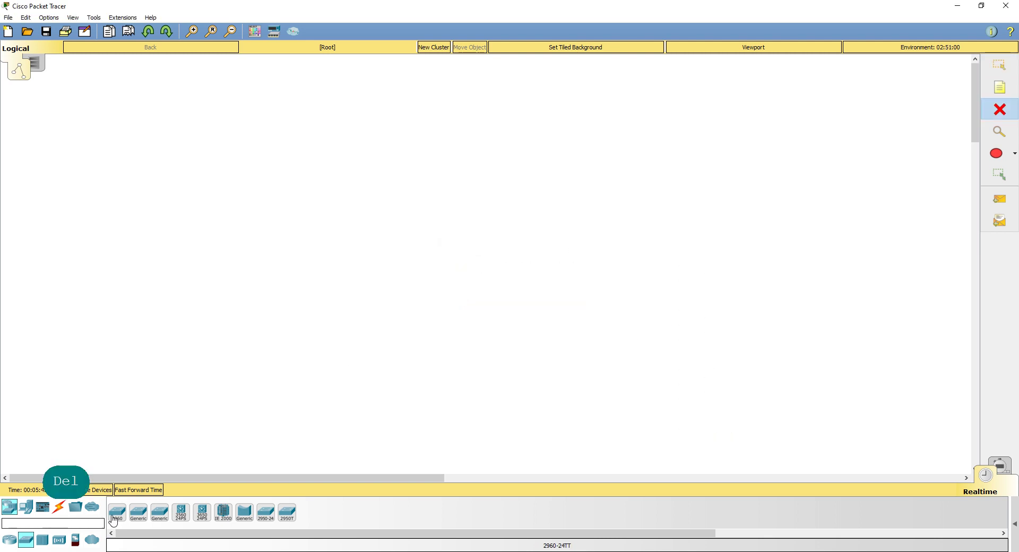
Place a 2960 switch in the middle of the empty workspace and a generic PC to its left.
{"action": "left_click_drag", "start_coordinate": [116, 513], "coordinate": [552, 232]}
{"action": "key", "text": "Escape"}
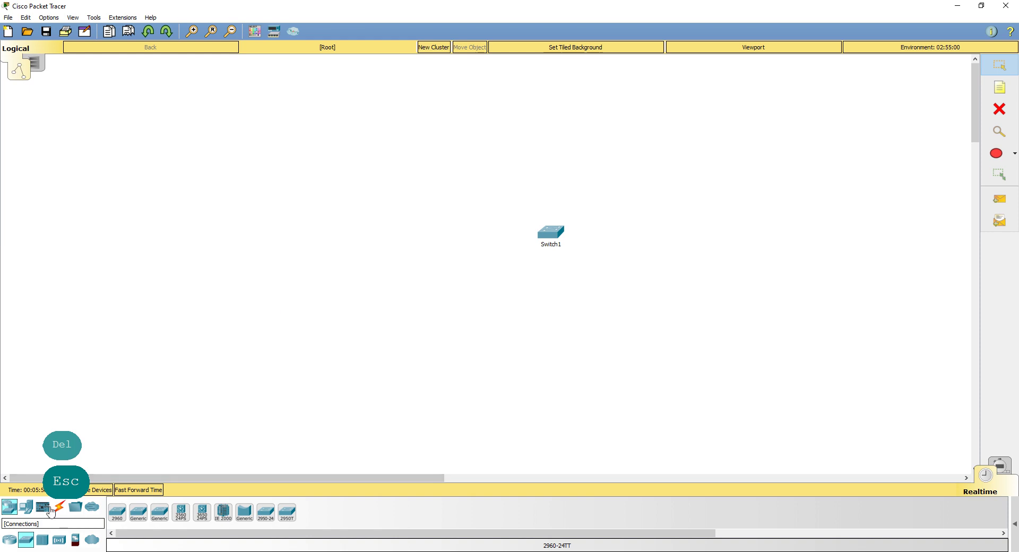
{"action": "left_click", "coordinate": [31, 510]}
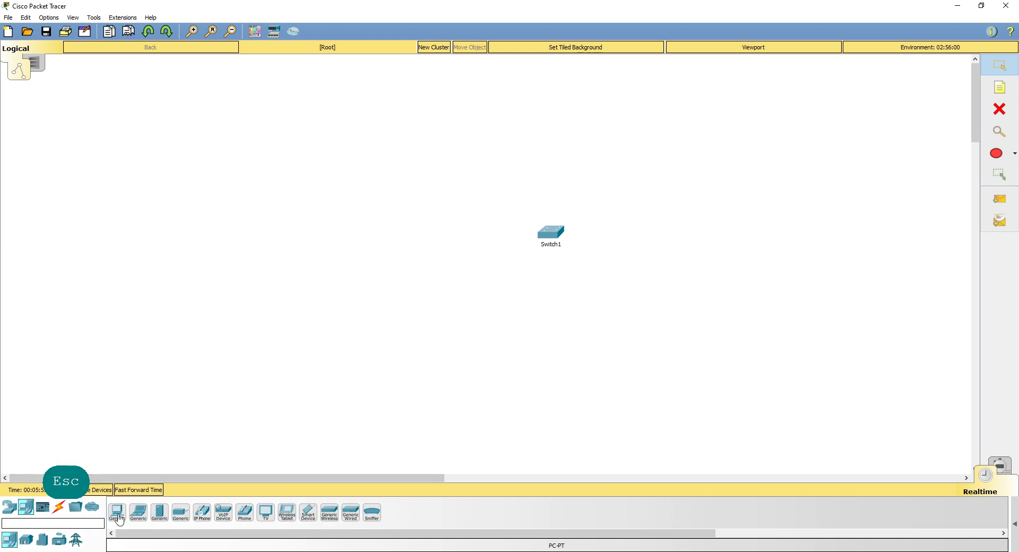
{"action": "left_click_drag", "start_coordinate": [117, 512], "coordinate": [406, 236]}
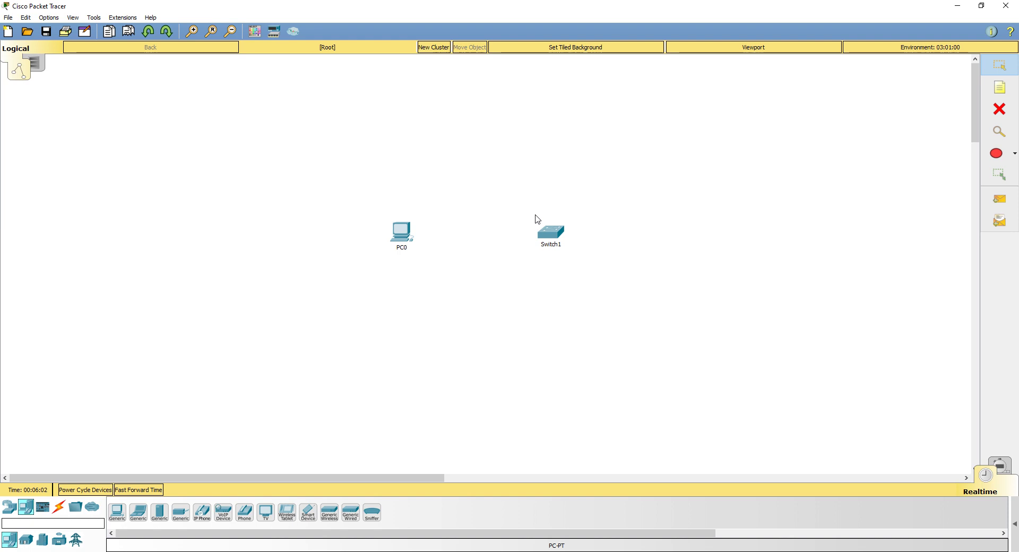
Start a session in Switch1's own IOS command line up to the user prompt and close the device window.
{"action": "left_click", "coordinate": [554, 234]}
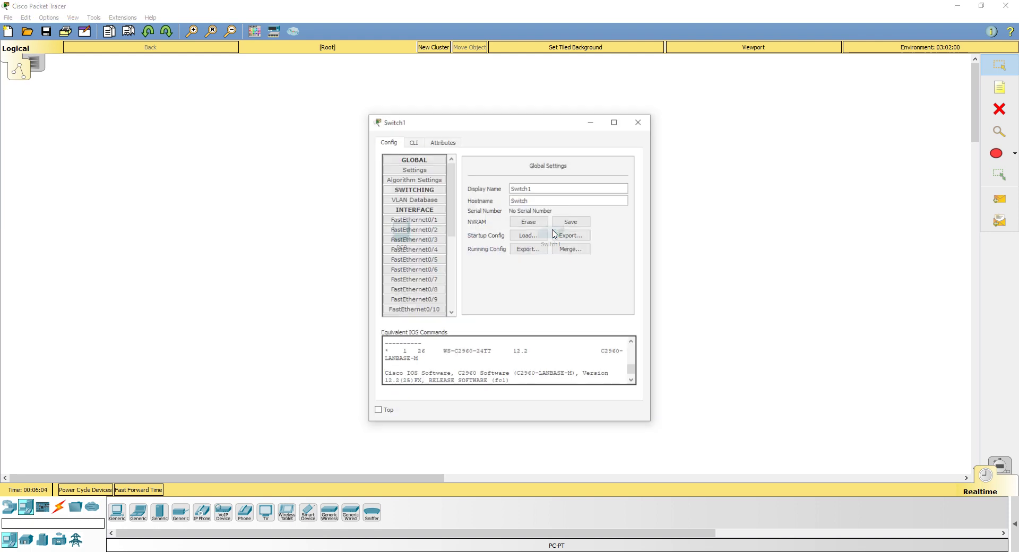
{"action": "left_click", "coordinate": [413, 141]}
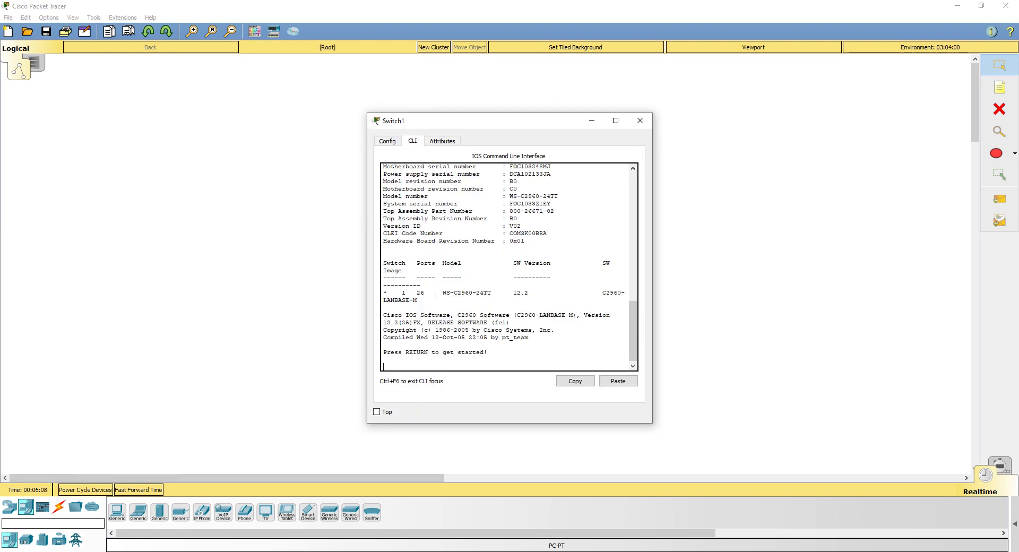
{"action": "key", "text": "Return"}
{"action": "key", "text": "Return"}
{"action": "key", "text": "Return"}
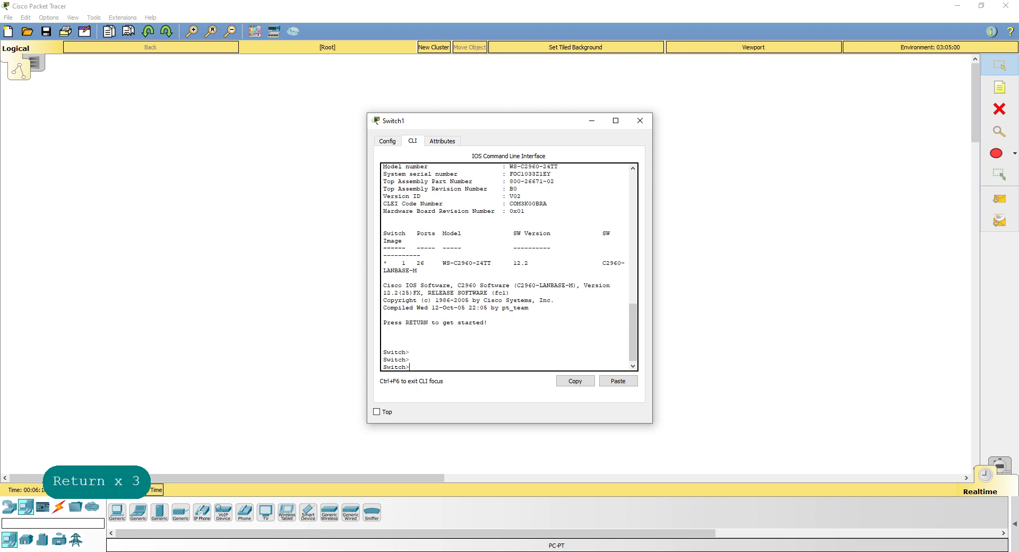
{"action": "left_click", "coordinate": [640, 121]}
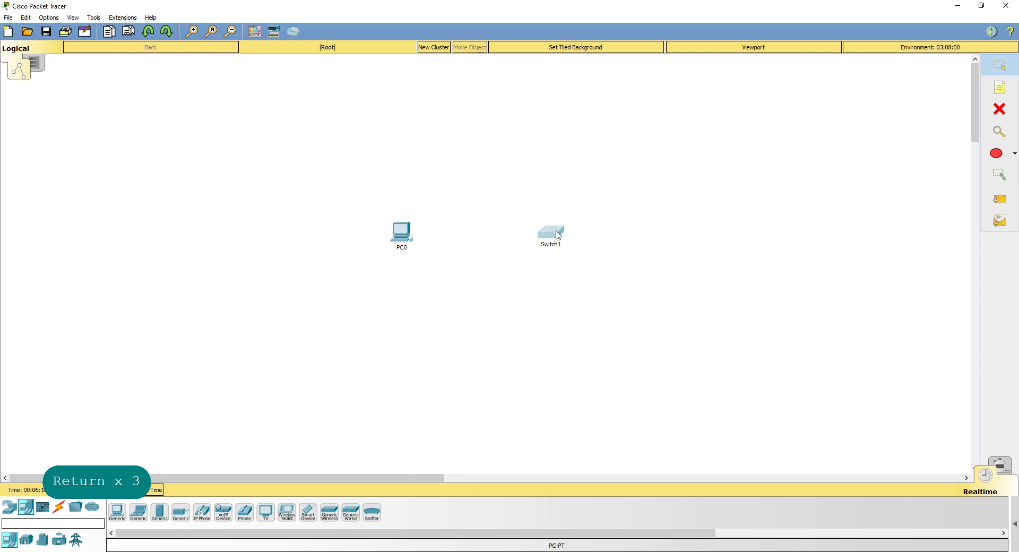
Connect PC0's RS 232 port to Switch1's Console port with a console cable.
{"action": "mouse_move", "coordinate": [413, 240]}
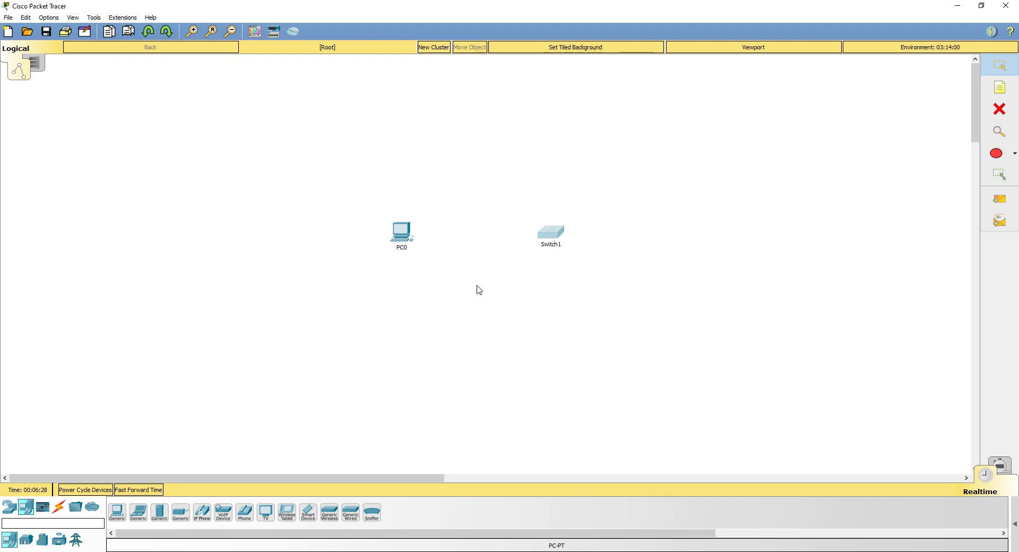
{"action": "left_click", "coordinate": [58, 507]}
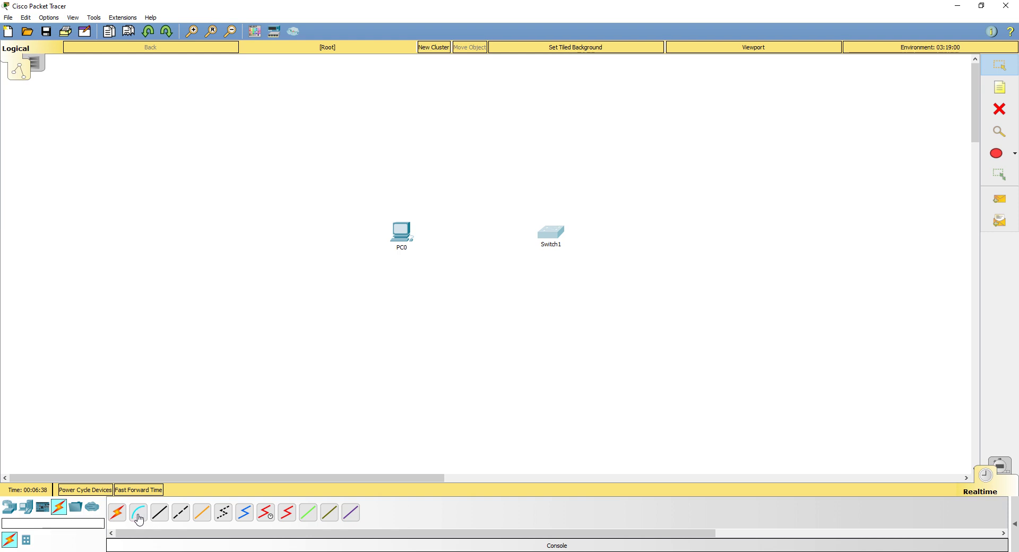
{"action": "left_click", "coordinate": [139, 519]}
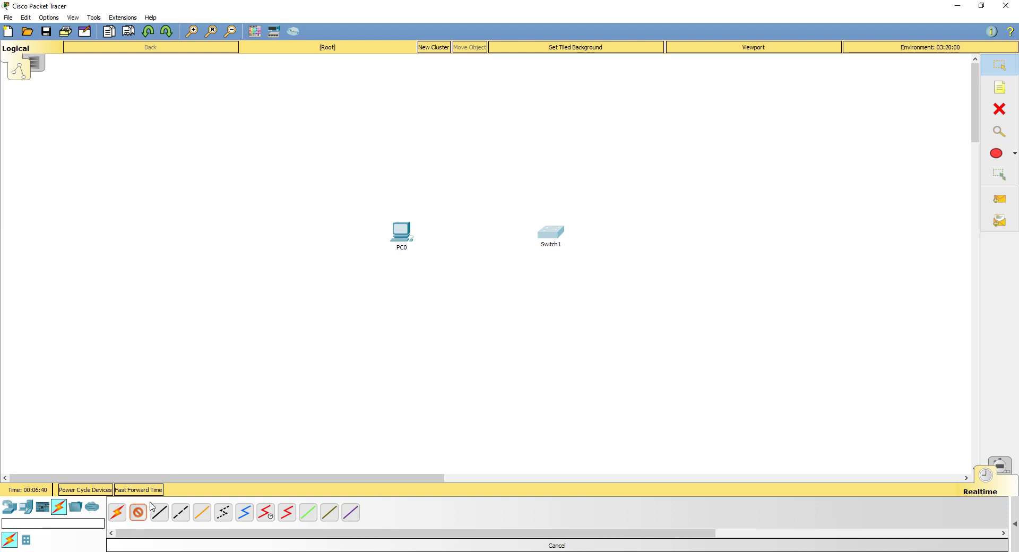
{"action": "left_click", "coordinate": [403, 232]}
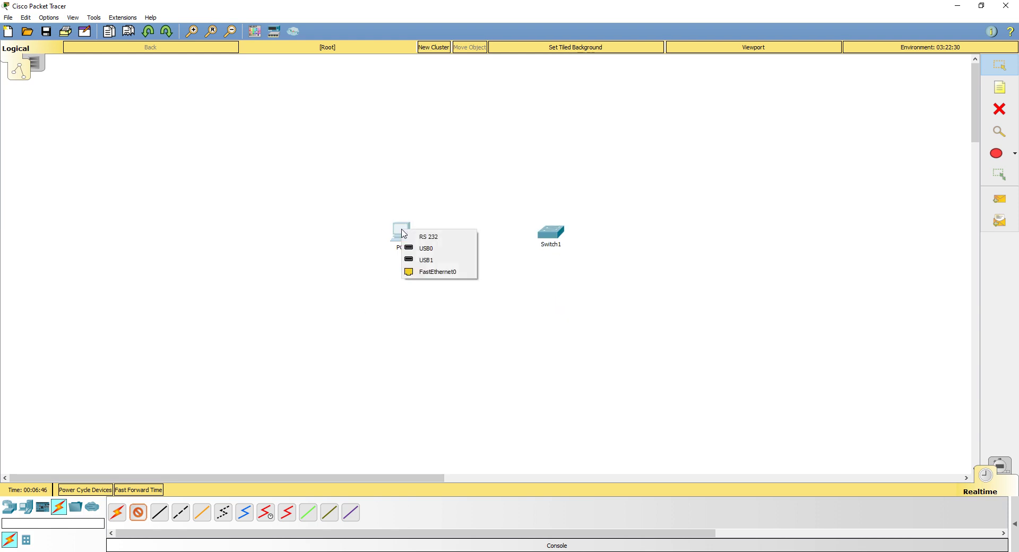
{"action": "left_click", "coordinate": [436, 241]}
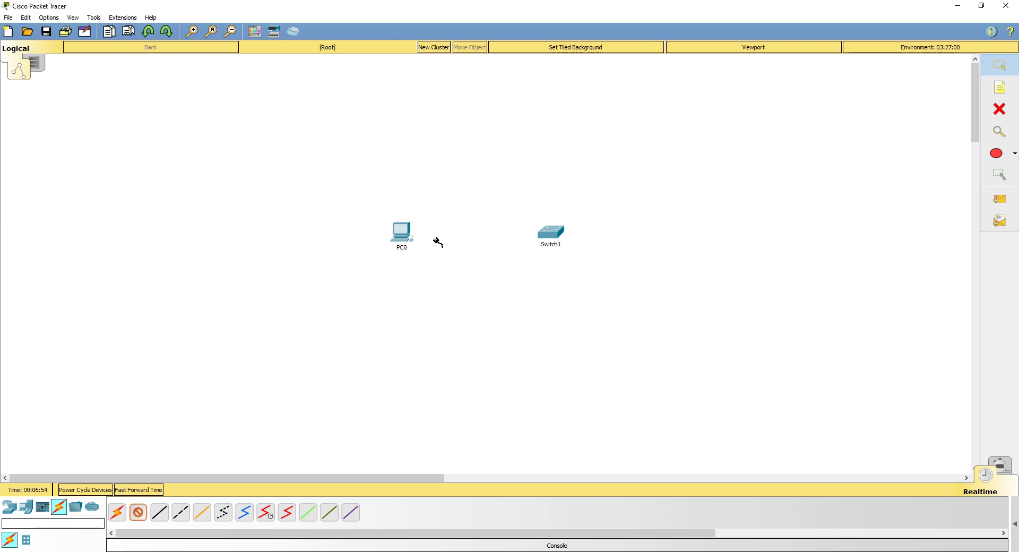
{"action": "left_click", "coordinate": [547, 231]}
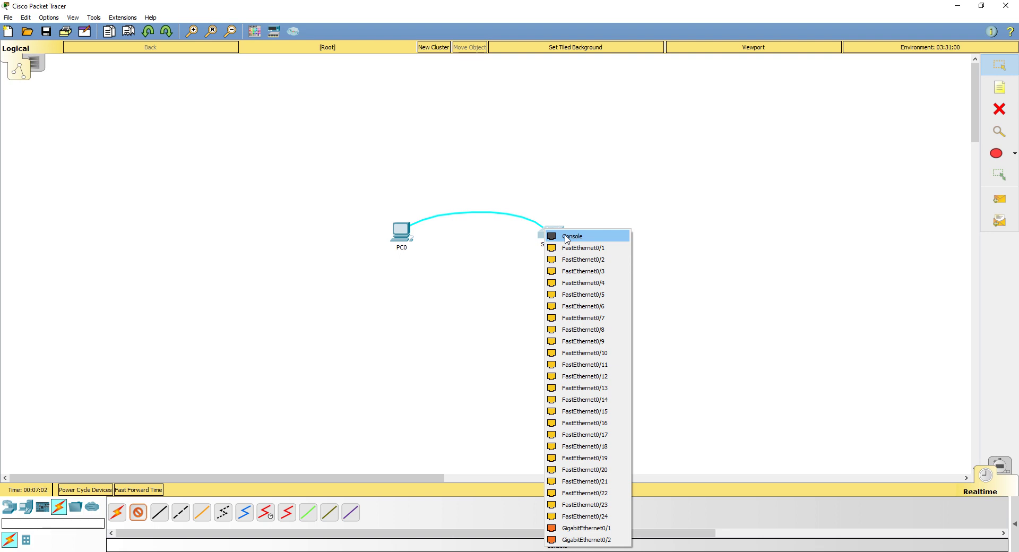
{"action": "left_click", "coordinate": [567, 237]}
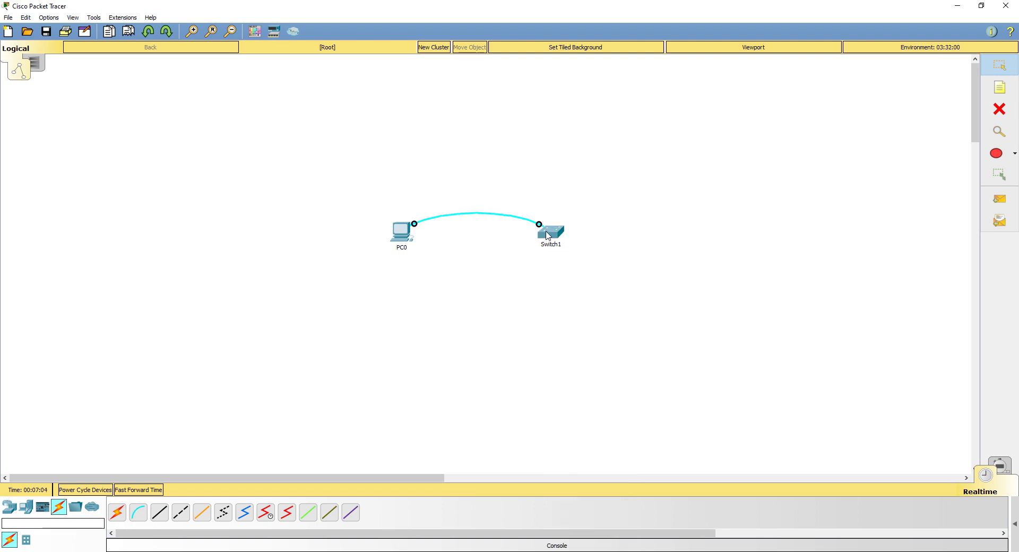
Open a terminal session on PC0 with the default port configuration and move its window slightly higher.
{"action": "left_click", "coordinate": [400, 230]}
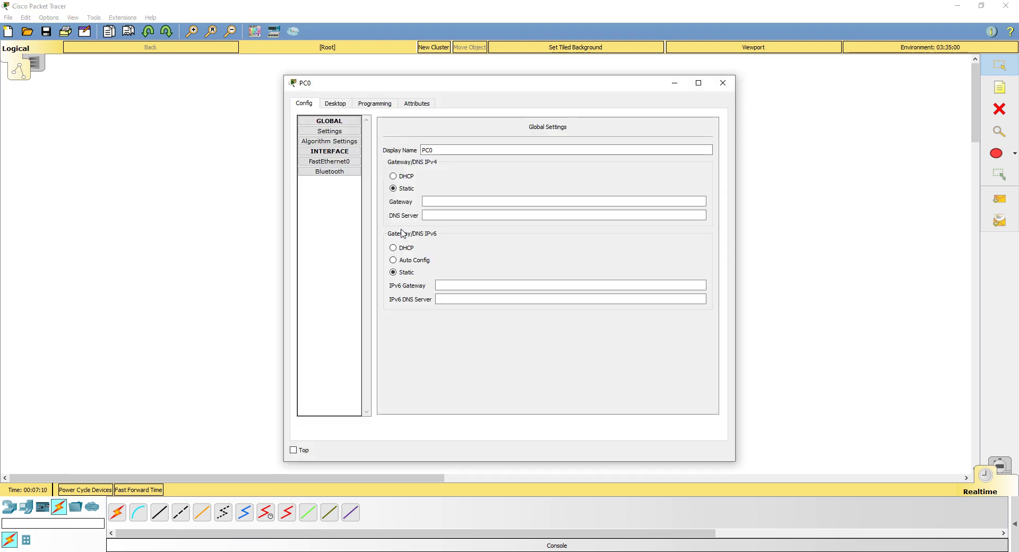
{"action": "left_click", "coordinate": [335, 104]}
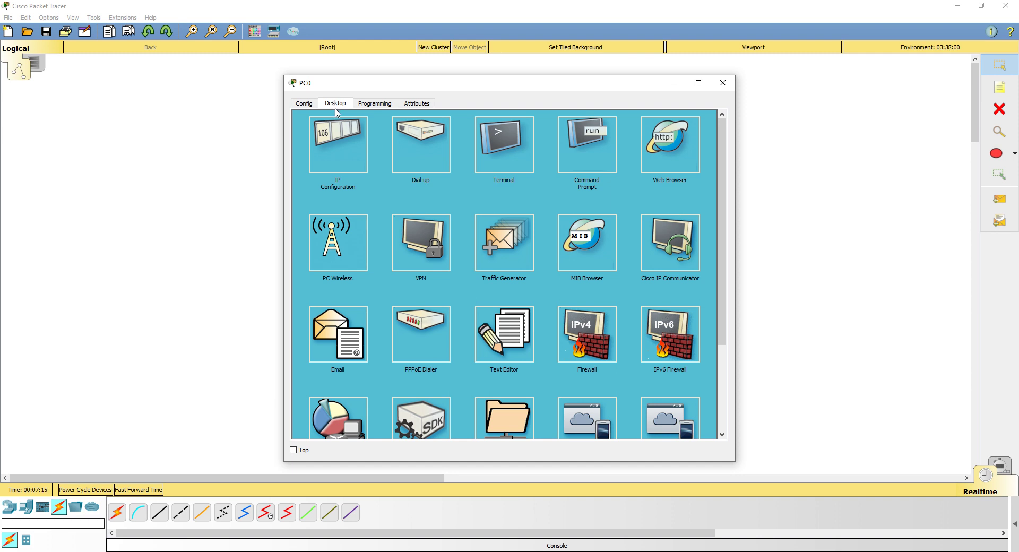
{"action": "left_click", "coordinate": [506, 150]}
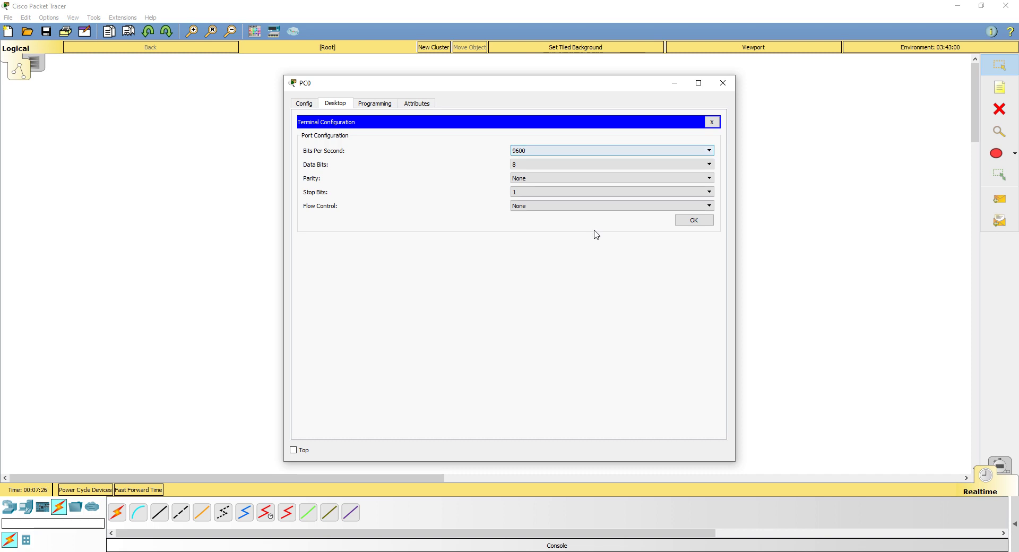
{"action": "left_click", "coordinate": [693, 220]}
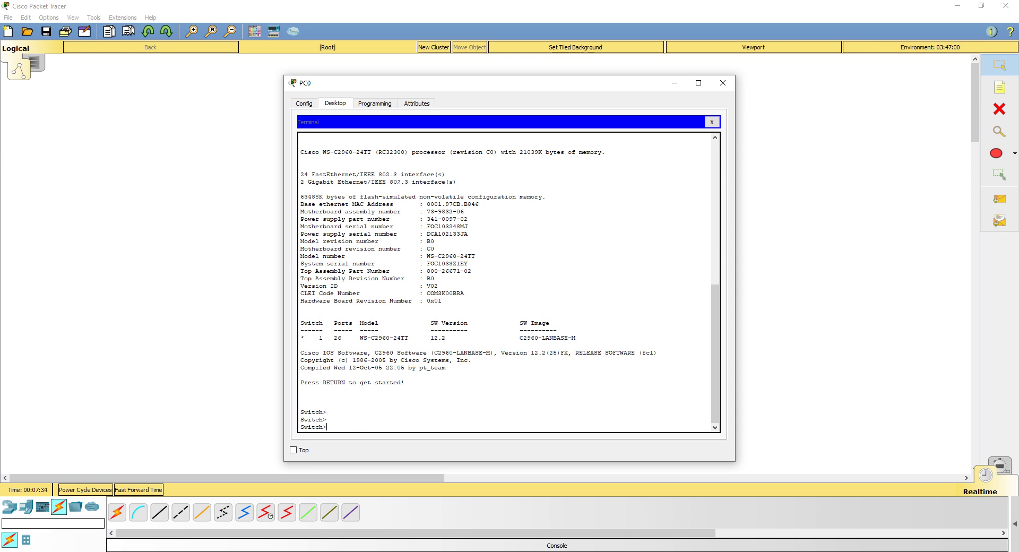
{"action": "left_click_drag", "start_coordinate": [457, 83], "coordinate": [467, 60]}
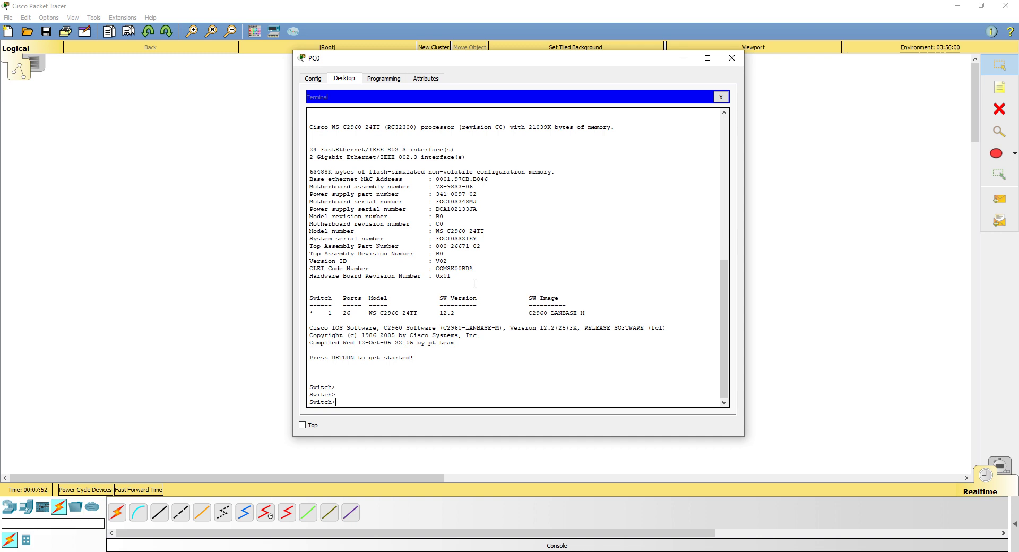
List the available user-mode commands in the terminal and enter privileged mode with the enable command, completed from "en".
{"action": "type", "text": "?"}
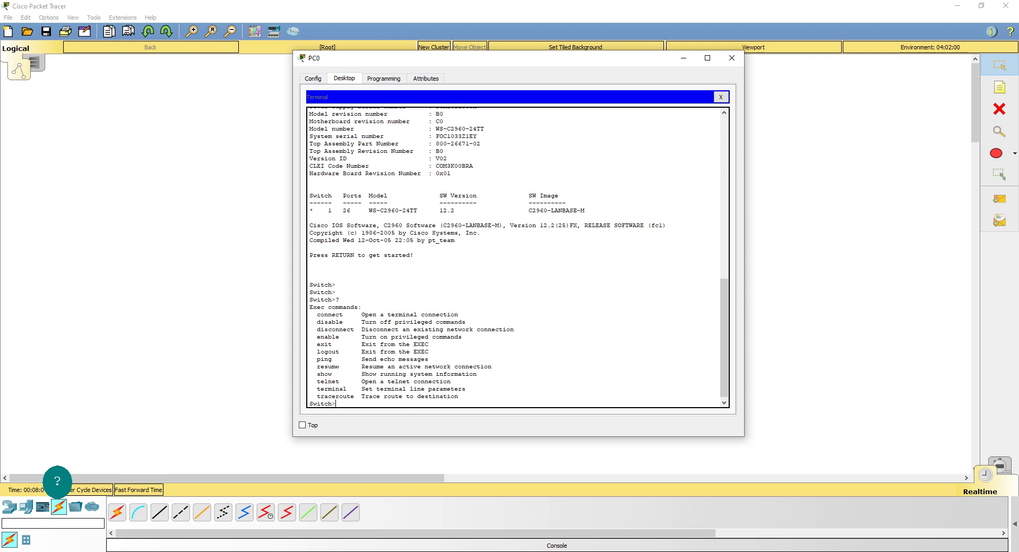
{"action": "type", "text": "enable"}
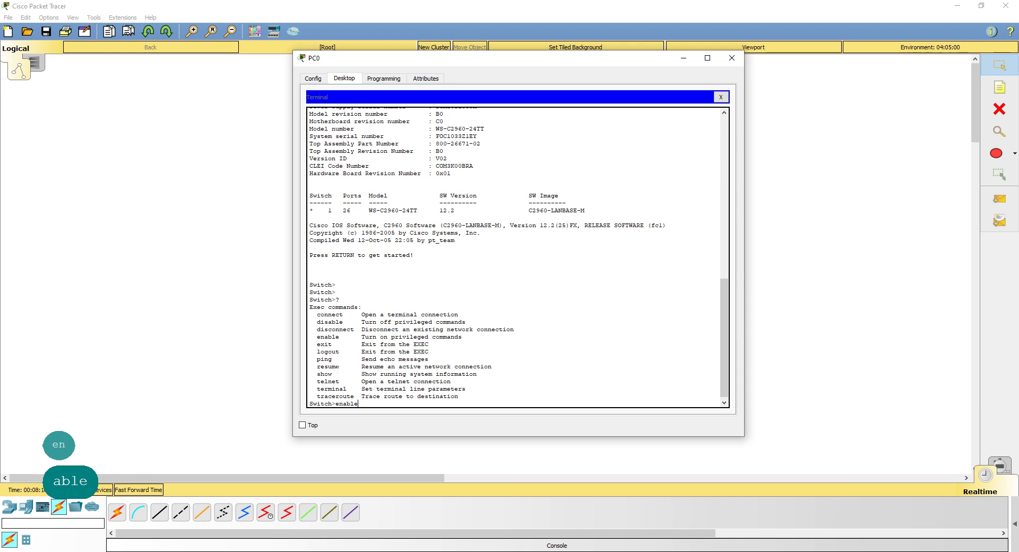
{"action": "key", "text": "BackSpace"}
{"action": "key", "text": "BackSpace"}
{"action": "key", "text": "BackSpace"}
{"action": "key", "text": "BackSpace"}
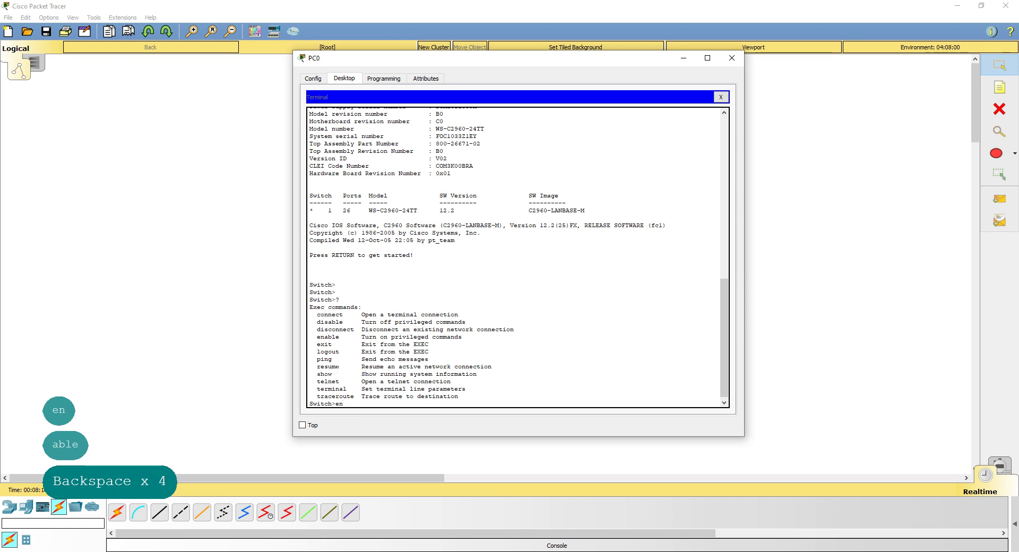
{"action": "key", "text": "Tab"}
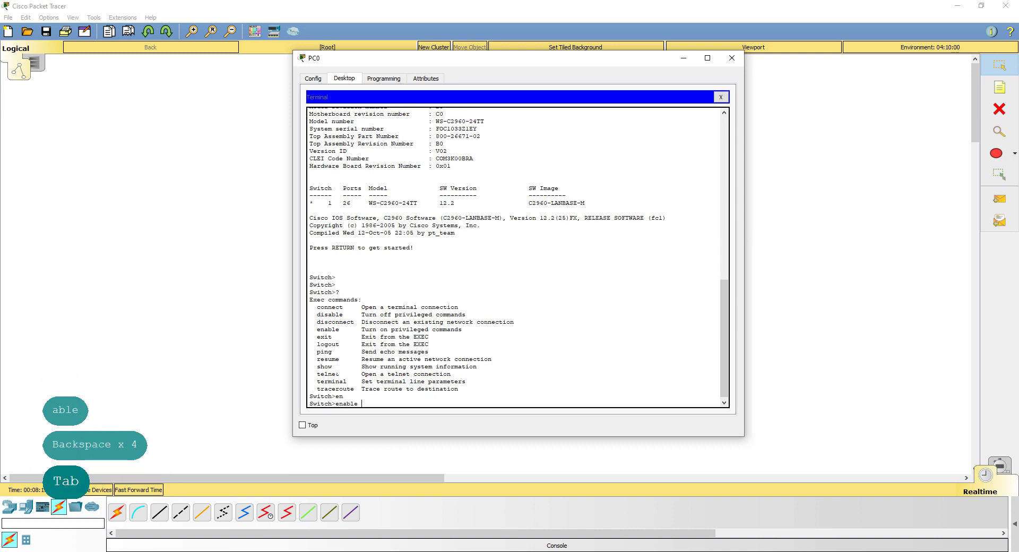
{"action": "key", "text": "Return"}
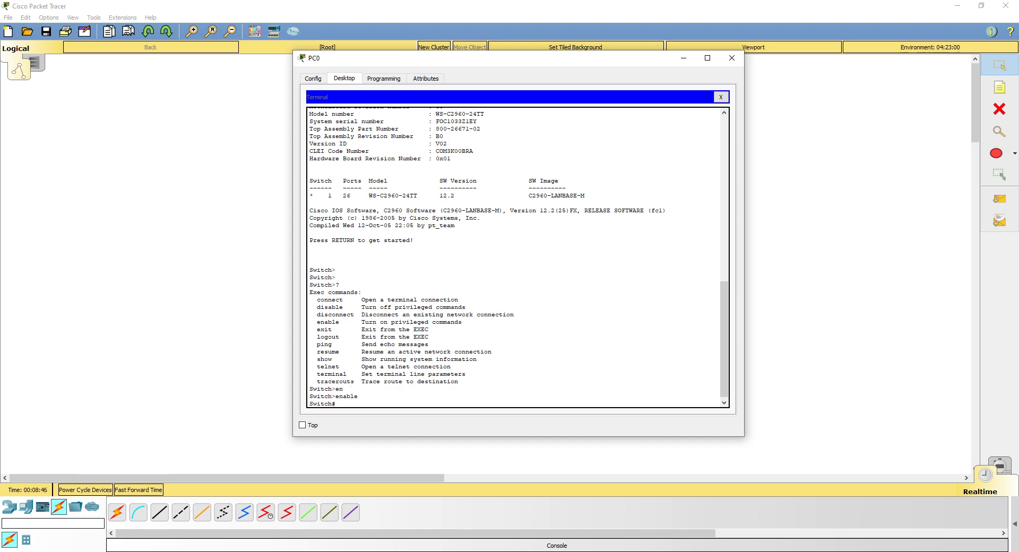
List all commands available in privileged mode and page through the help output to its end.
{"action": "type", "text": "?"}
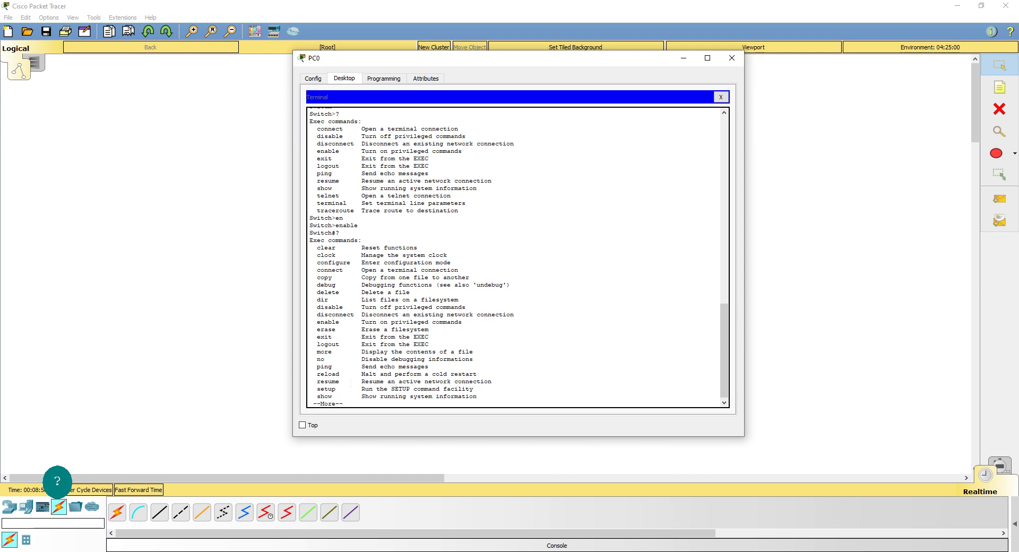
{"action": "key", "text": "Return"}
{"action": "key", "text": "Return"}
{"action": "key", "text": "Return"}
{"action": "key", "text": "Return"}
{"action": "key", "text": "Return"}
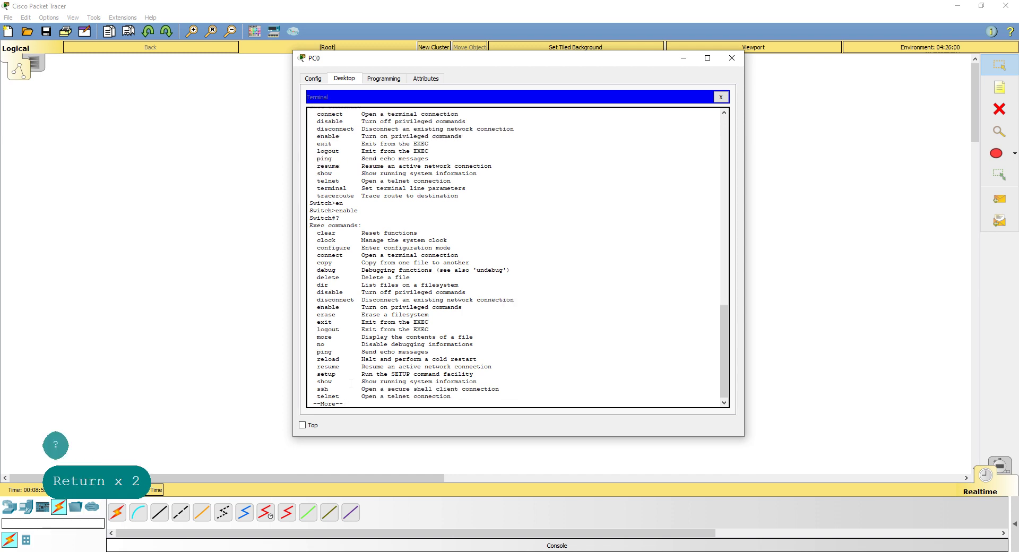
{"action": "key", "text": "Return"}
{"action": "key", "text": "Return"}
{"action": "key", "text": "Return"}
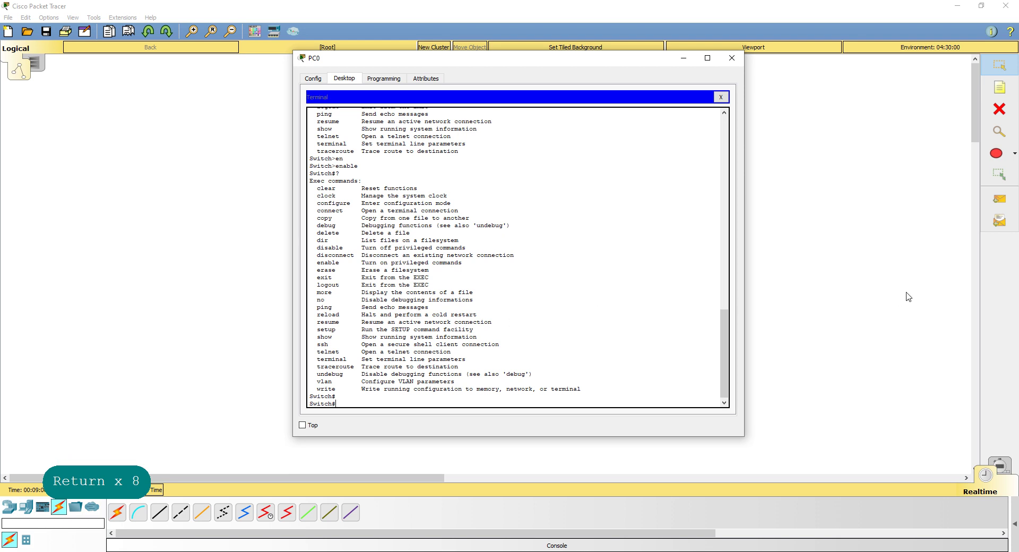
List the privileged-mode commands beginning with "c" and try running the clock command without arguments.
{"action": "type", "text": "c?"}
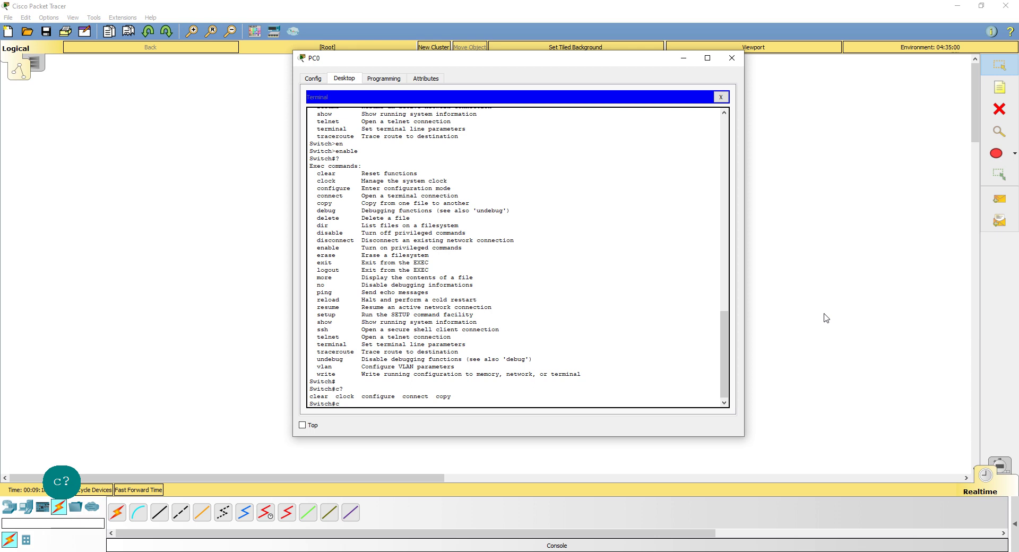
{"action": "type", "text": "lock"}
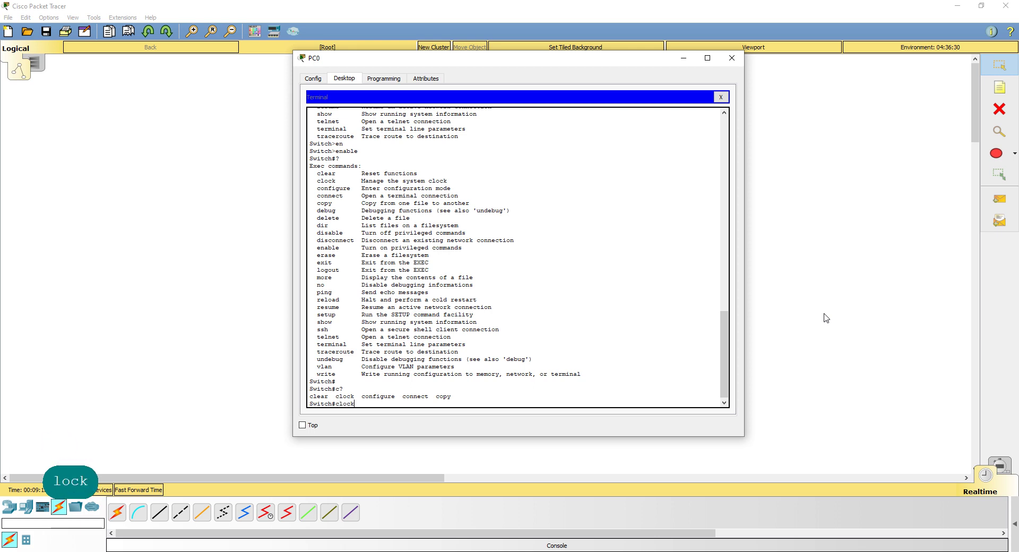
{"action": "key", "text": "Return"}
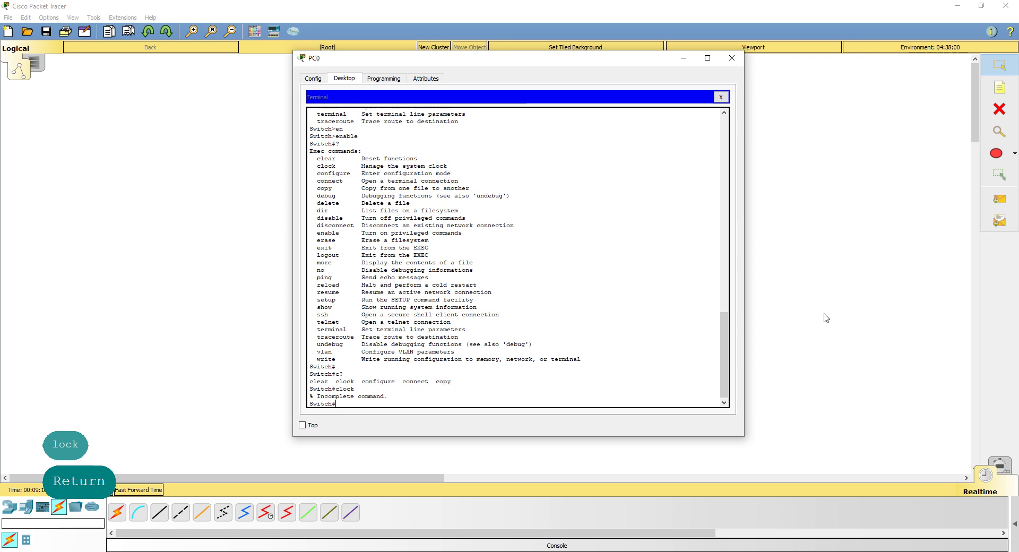
Display the switch's current time with show clock and look up the options for clock and clock set.
{"action": "type", "text": "show clock"}
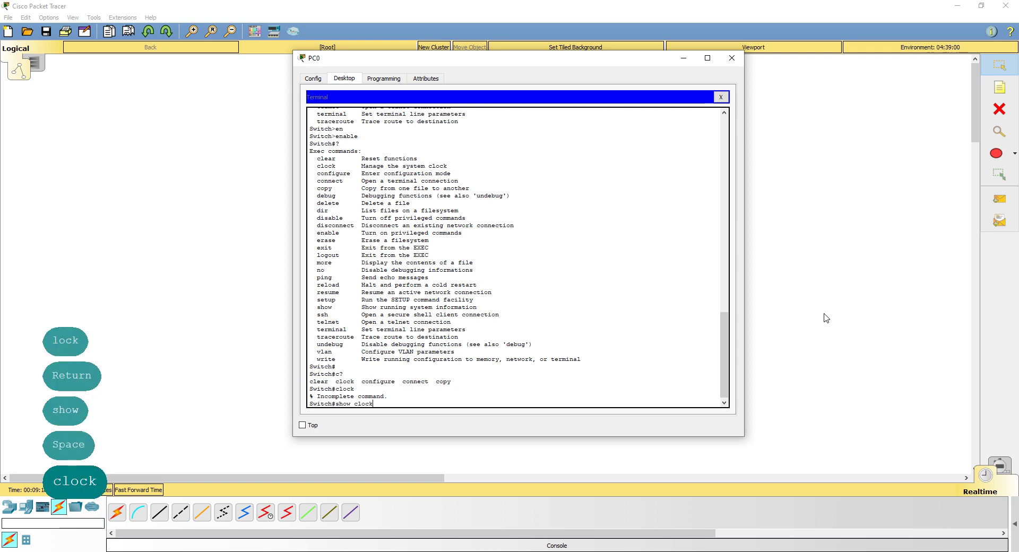
{"action": "key", "text": "Return"}
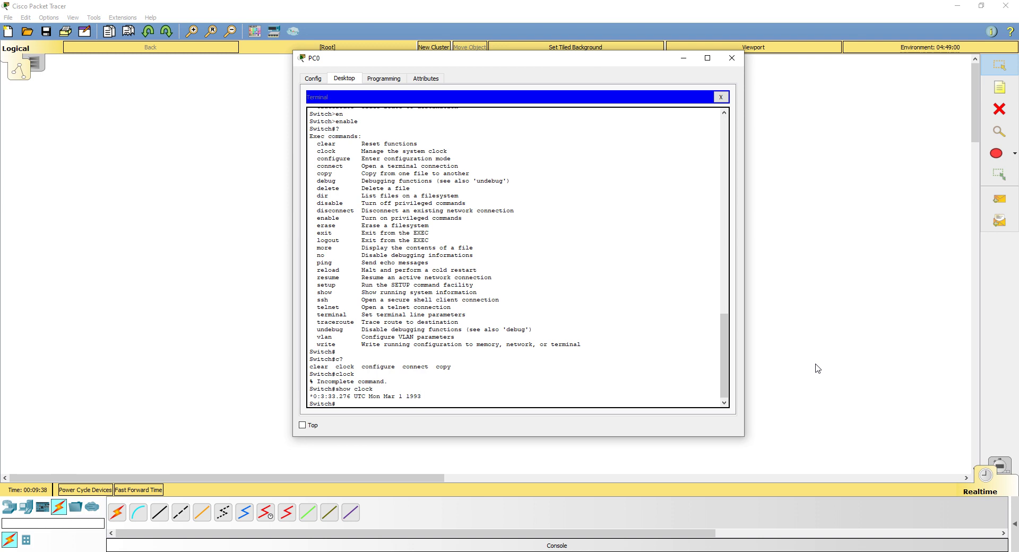
{"action": "type", "text": "clock"}
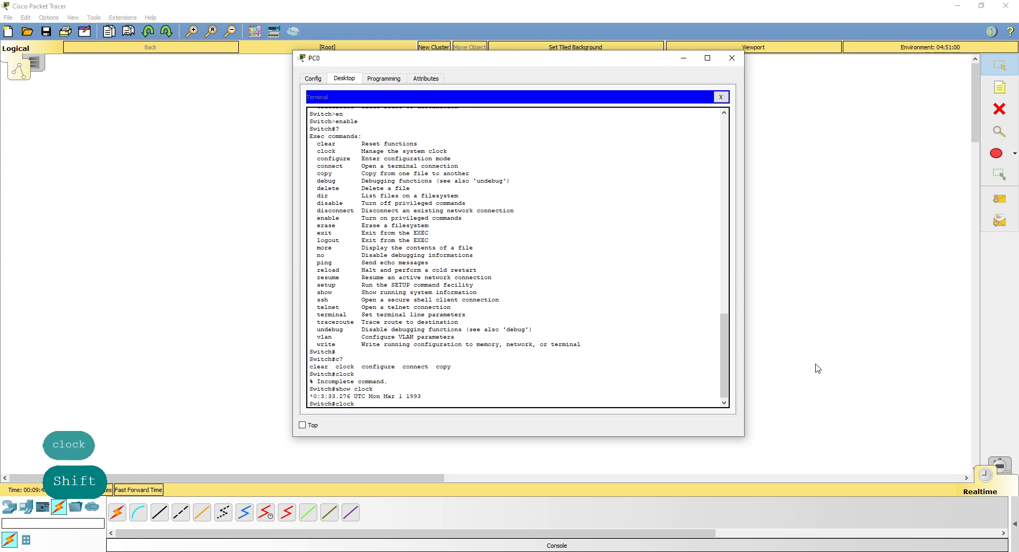
{"action": "type", "text": " ?"}
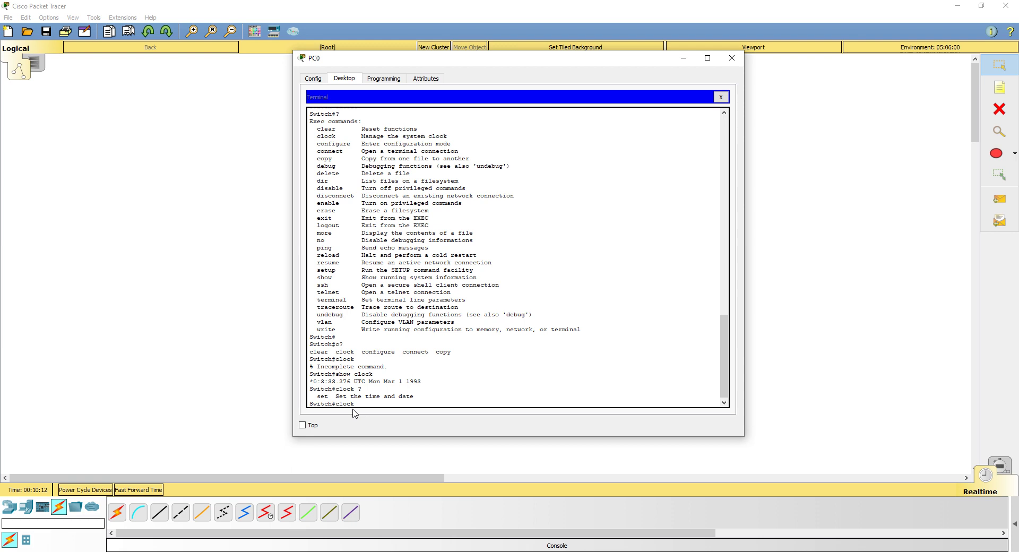
{"action": "type", "text": "set "}
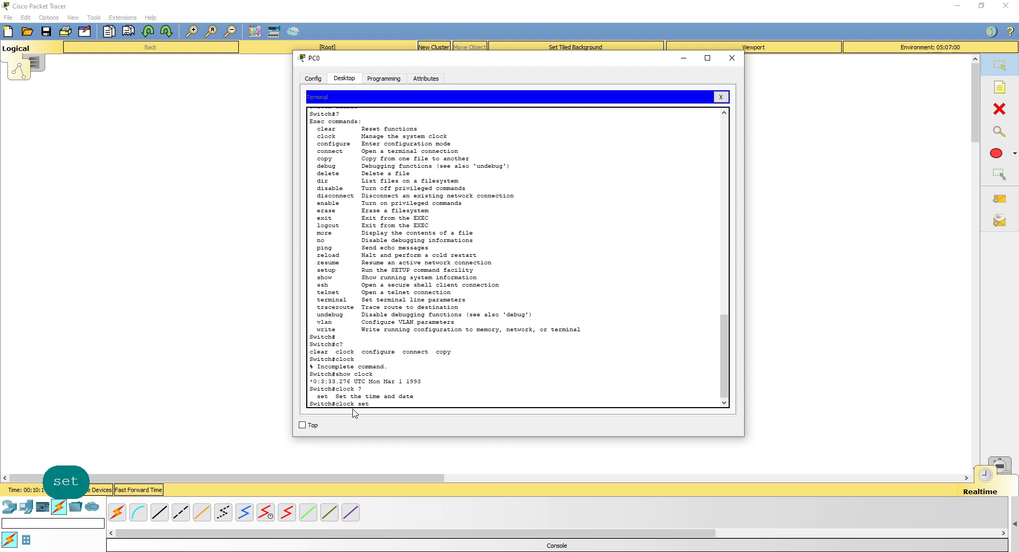
{"action": "type", "text": "?"}
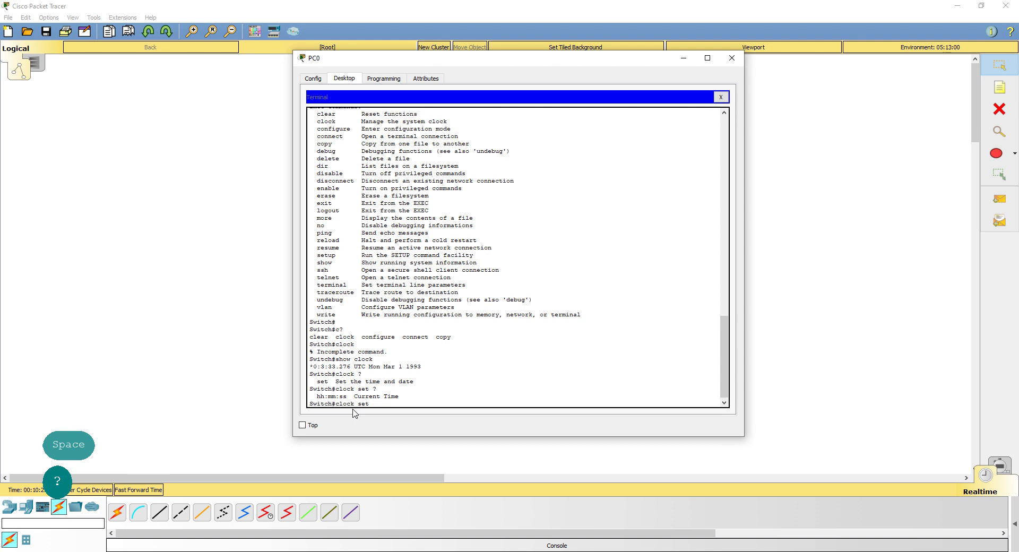
Set the switch clock to 10:00:00 11 August 2020, consulting the help for the date arguments, and check it with show clock.
{"action": "type", "text": "10"}
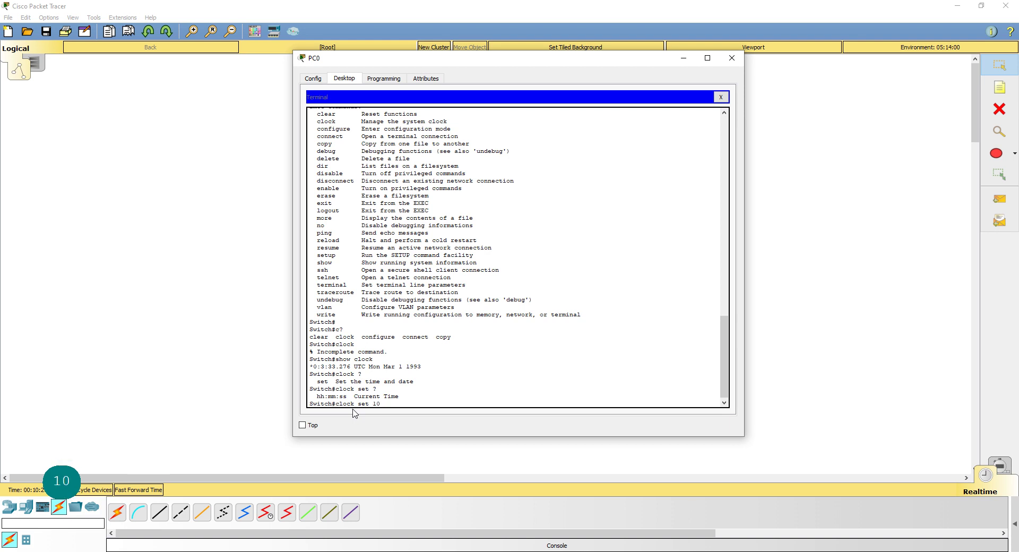
{"action": "type", "text": ":00:00"}
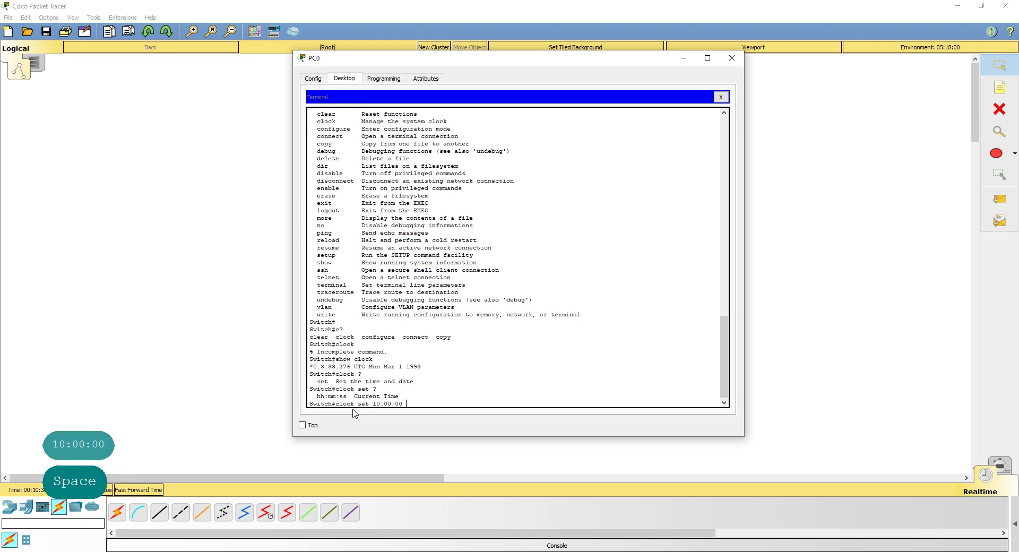
{"action": "key", "text": "shift"}
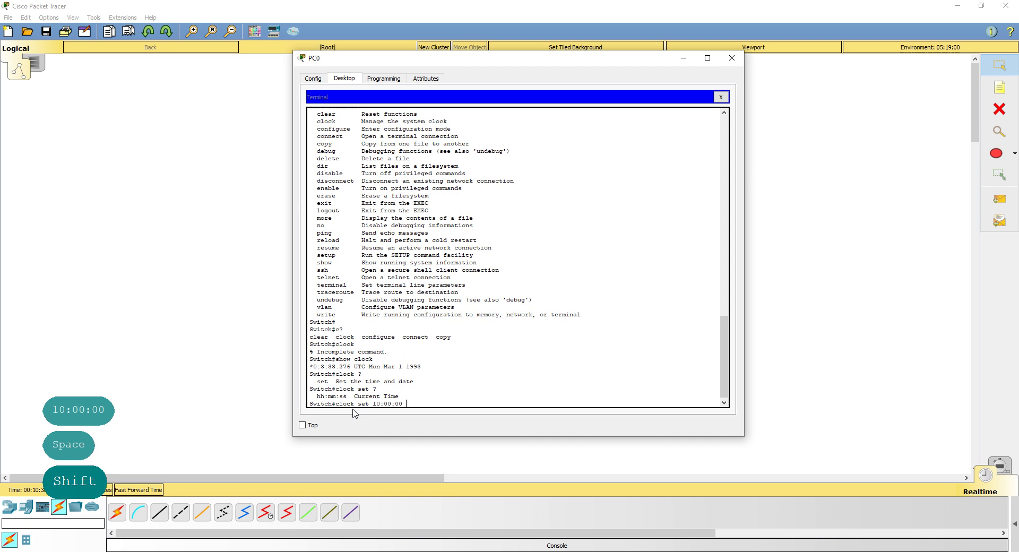
{"action": "type", "text": "?"}
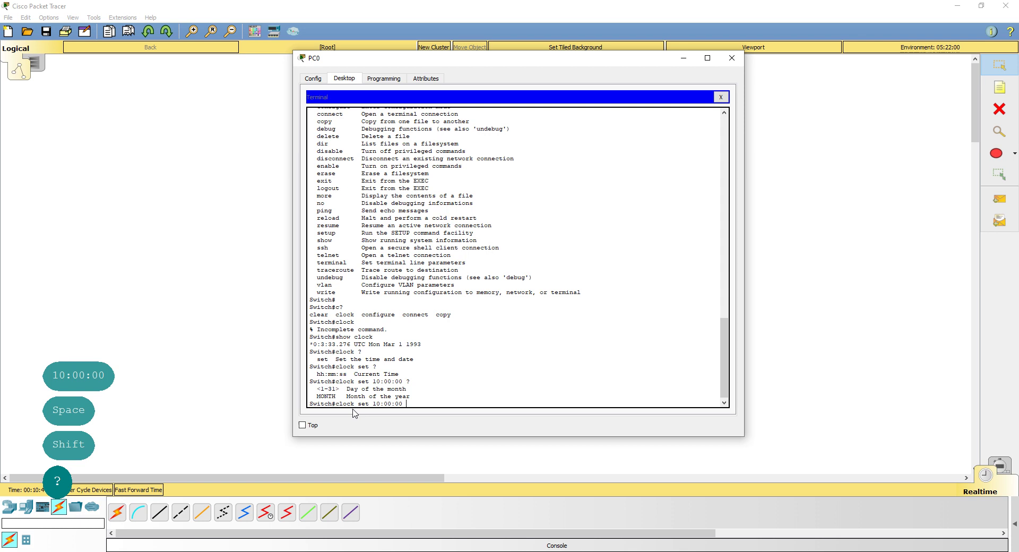
{"action": "type", "text": "11"}
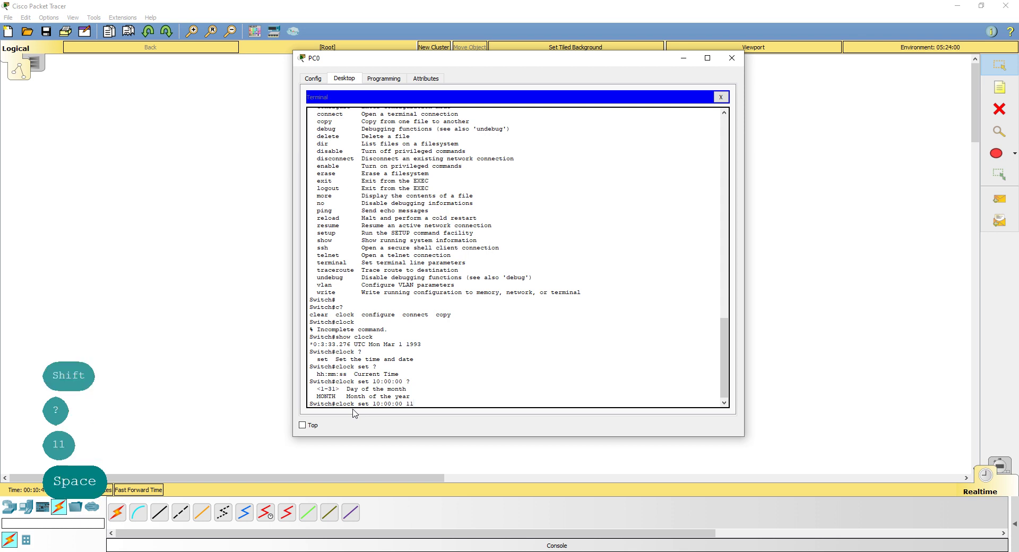
{"action": "type", "text": " August "}
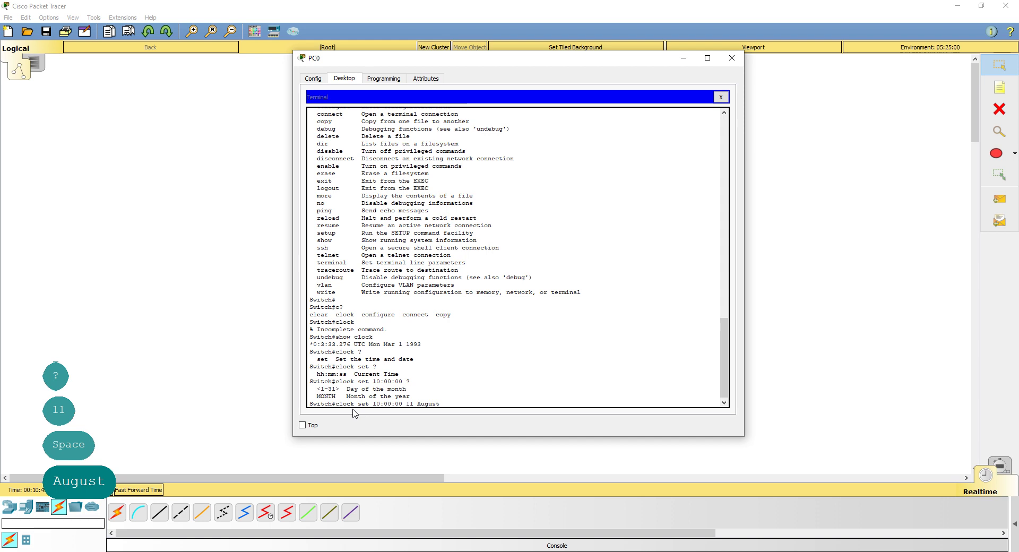
{"action": "type", "text": "2020"}
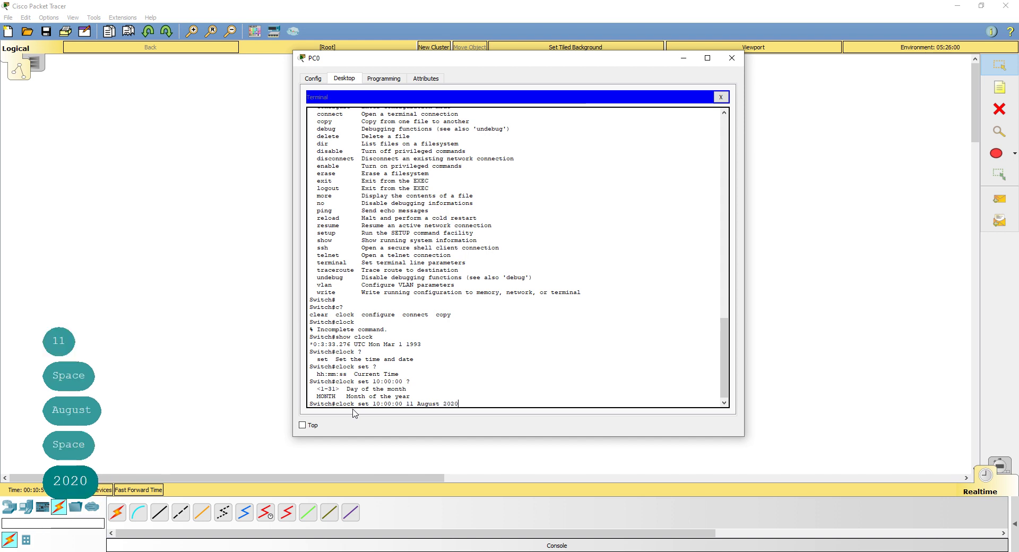
{"action": "key", "text": "Return"}
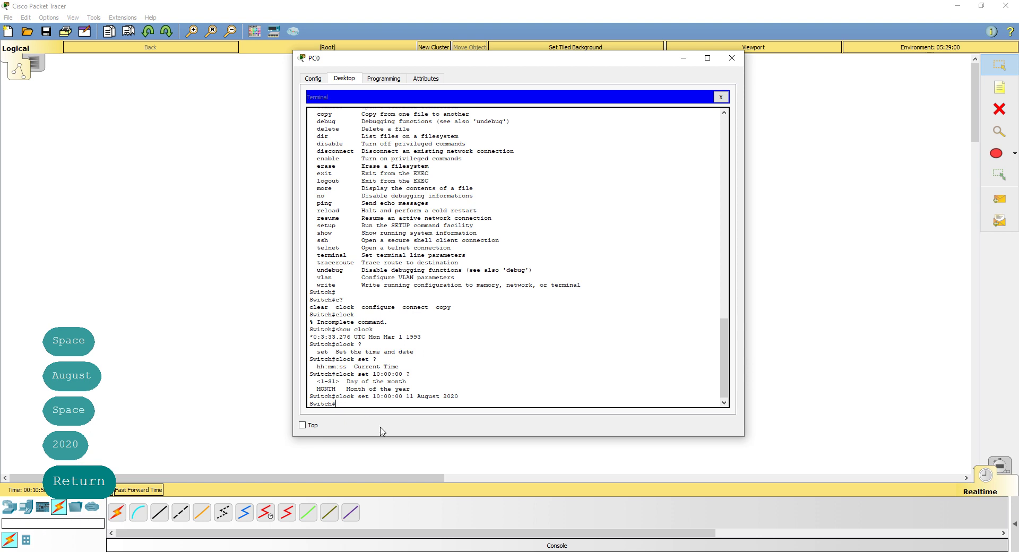
{"action": "type", "text": "show clock"}
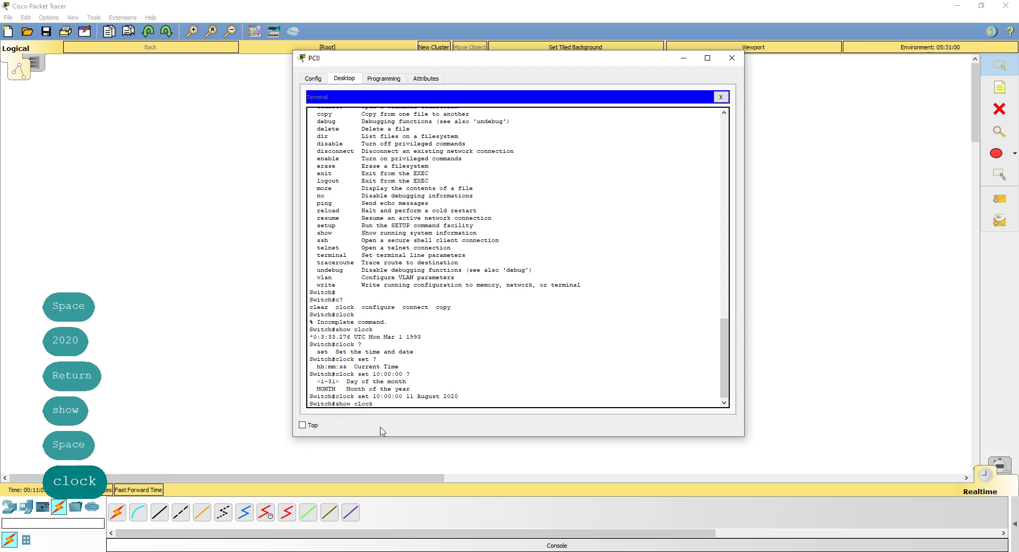
{"action": "key", "text": "Return"}
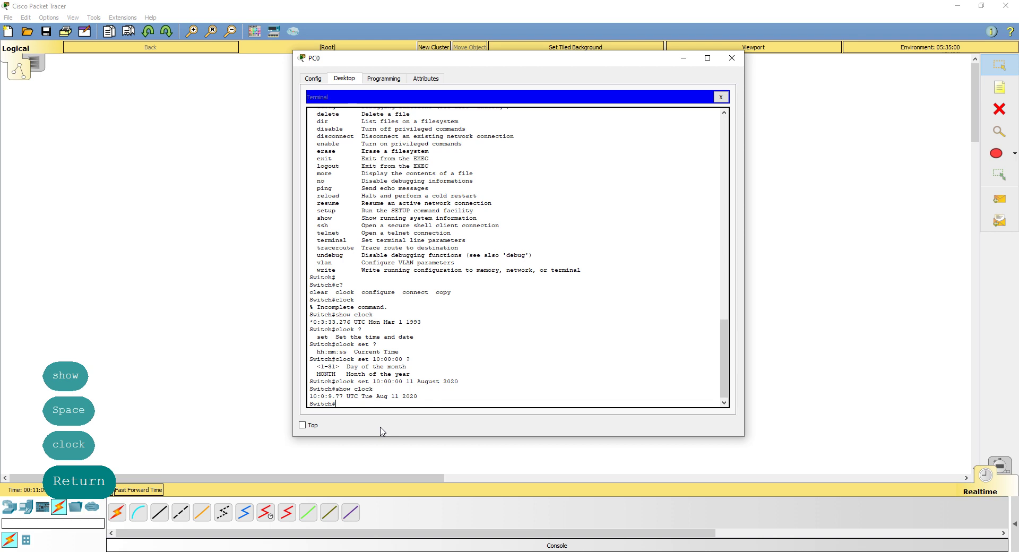
Write out configure terminal, shorten it to conf t, and enter global configuration mode.
{"action": "type", "text": "co"}
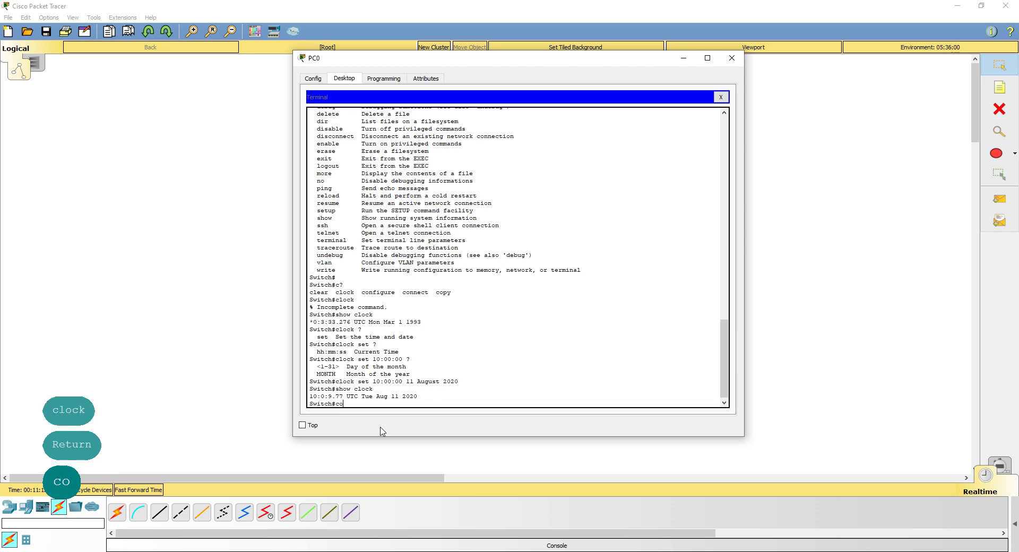
{"action": "type", "text": "nfi"}
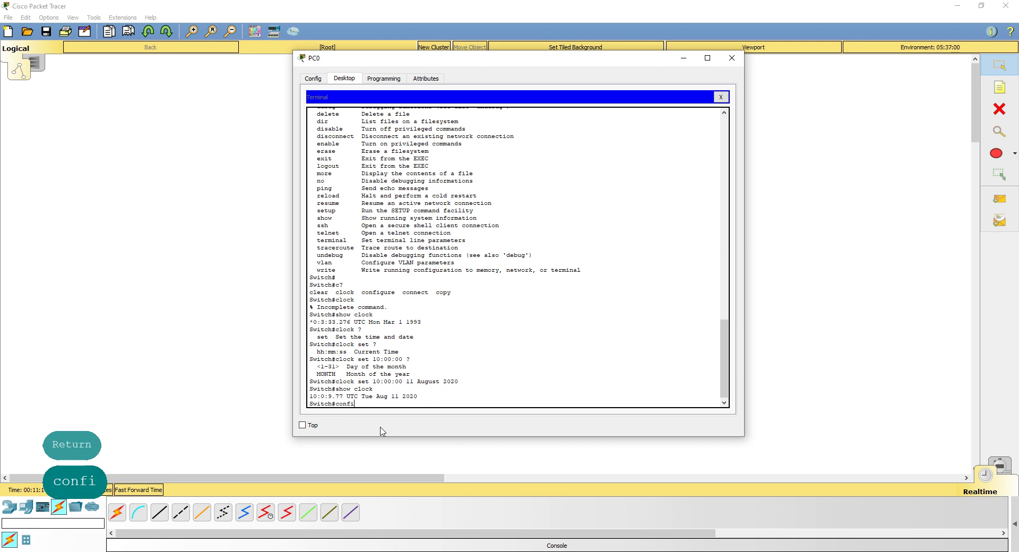
{"action": "type", "text": "gure terminal"}
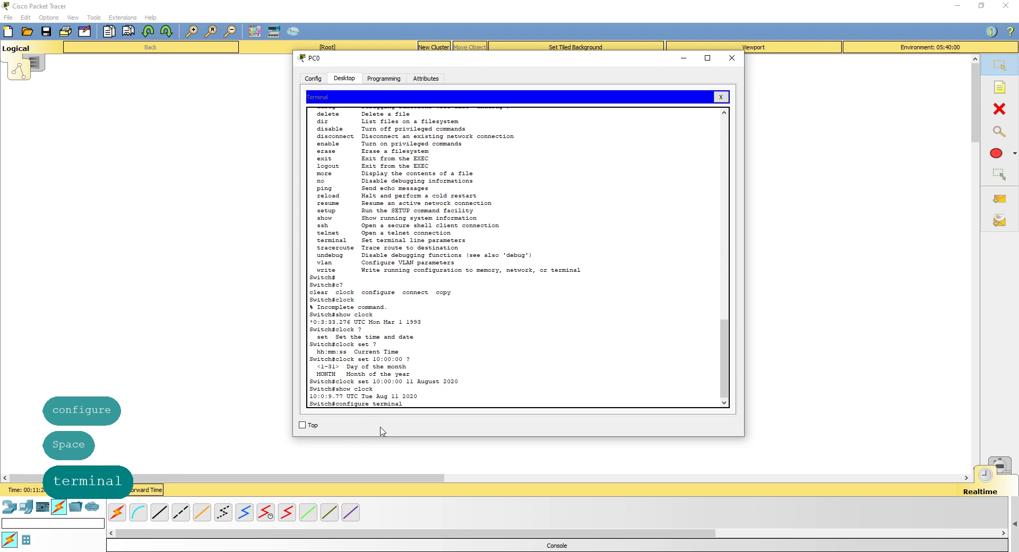
{"action": "key", "text": "BackSpace"}
{"action": "key", "text": "BackSpace"}
{"action": "key", "text": "BackSpace"}
{"action": "key", "text": "BackSpace"}
{"action": "key", "text": "BackSpace"}
{"action": "key", "text": "BackSpace"}
{"action": "key", "text": "BackSpace"}
{"action": "key", "text": "BackSpace"}
{"action": "key", "text": "BackSpace"}
{"action": "key", "text": "BackSpace"}
{"action": "key", "text": "BackSpace"}
{"action": "key", "text": "BackSpace"}
{"action": "key", "text": "BackSpace"}
{"action": "key", "text": "BackSpace"}
{"action": "key", "text": "BackSpace"}
{"action": "key", "text": "BackSpace"}
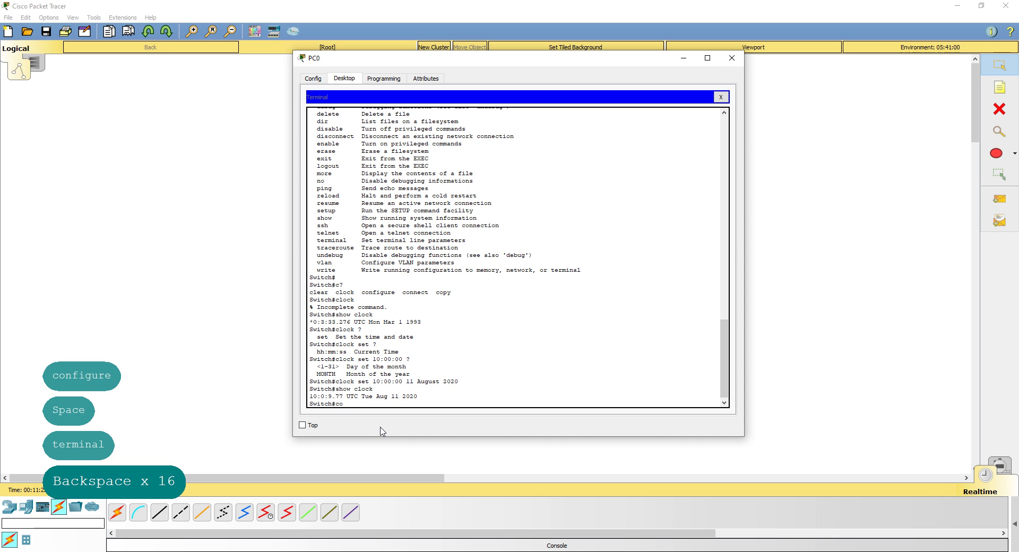
{"action": "type", "text": "nf t"}
{"action": "key", "text": "Return"}
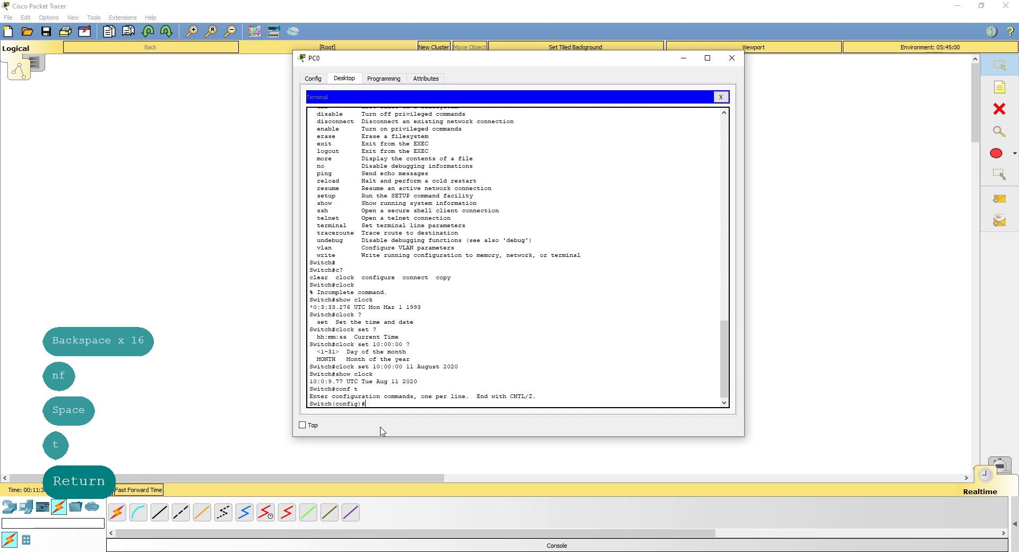
Set the switch's hostname to S1 and close the PC0 window.
{"action": "type", "text": "hostname "}
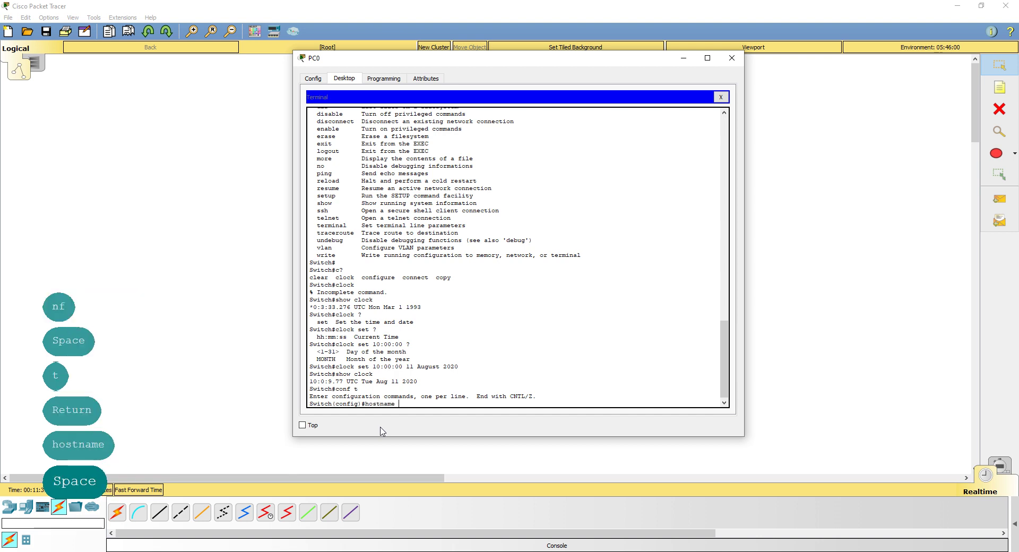
{"action": "type", "text": "S"}
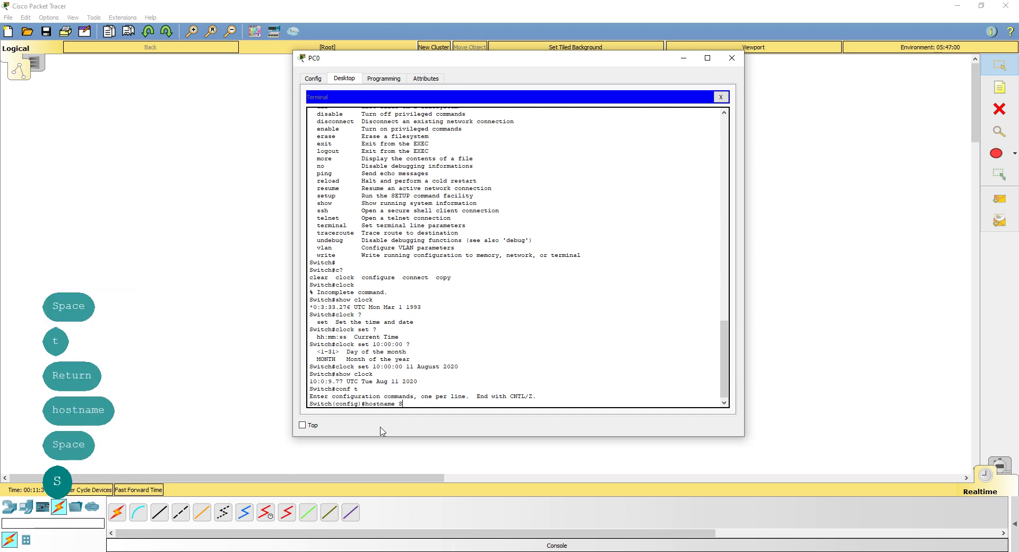
{"action": "type", "text": "1"}
{"action": "key", "text": "Return"}
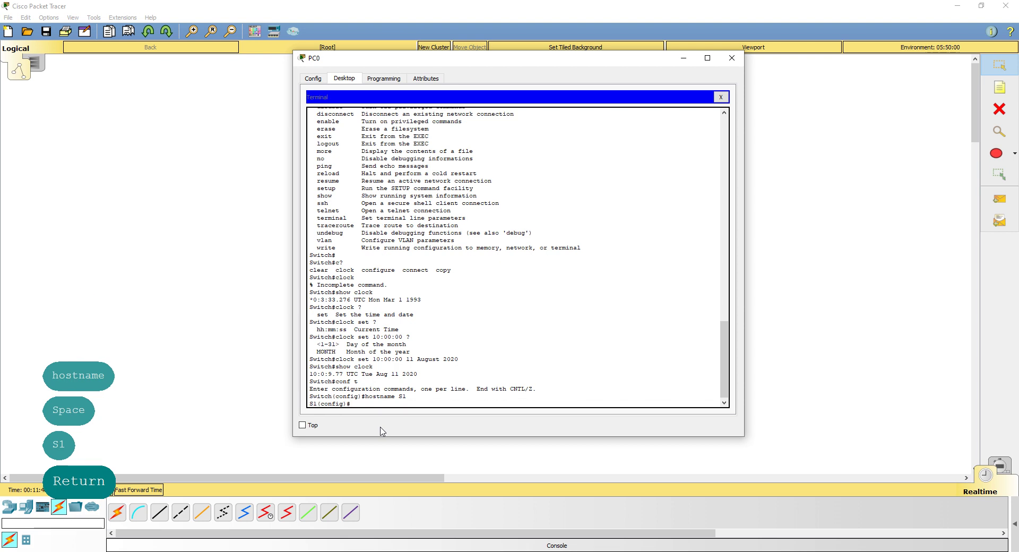
{"action": "left_click", "coordinate": [735, 60]}
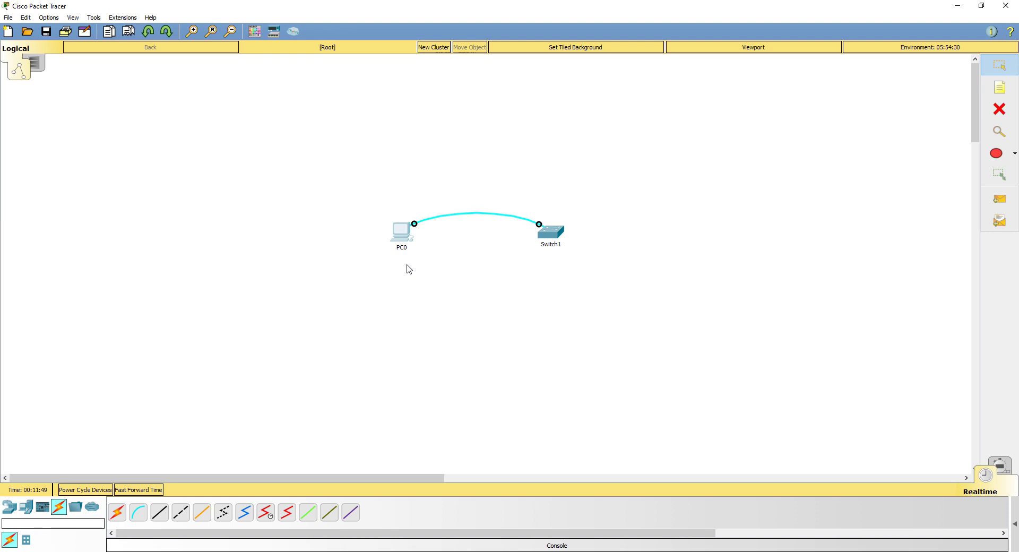
Add a 1941 router below Switch1 and a generic PC below PC0 in the workspace.
{"action": "left_click", "coordinate": [9, 509]}
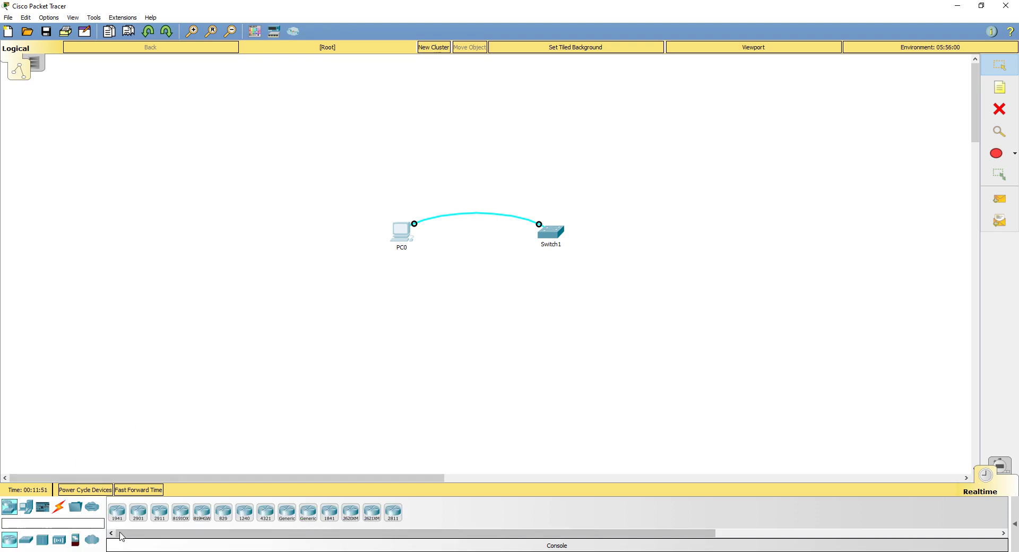
{"action": "left_click_drag", "start_coordinate": [119, 519], "coordinate": [554, 304]}
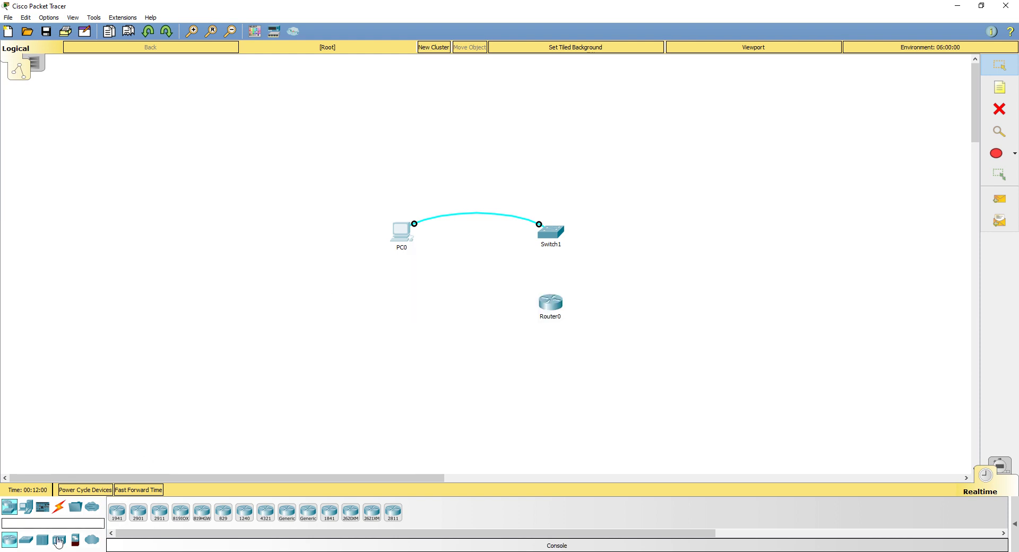
{"action": "left_click", "coordinate": [24, 509]}
{"action": "left_click", "coordinate": [117, 513]}
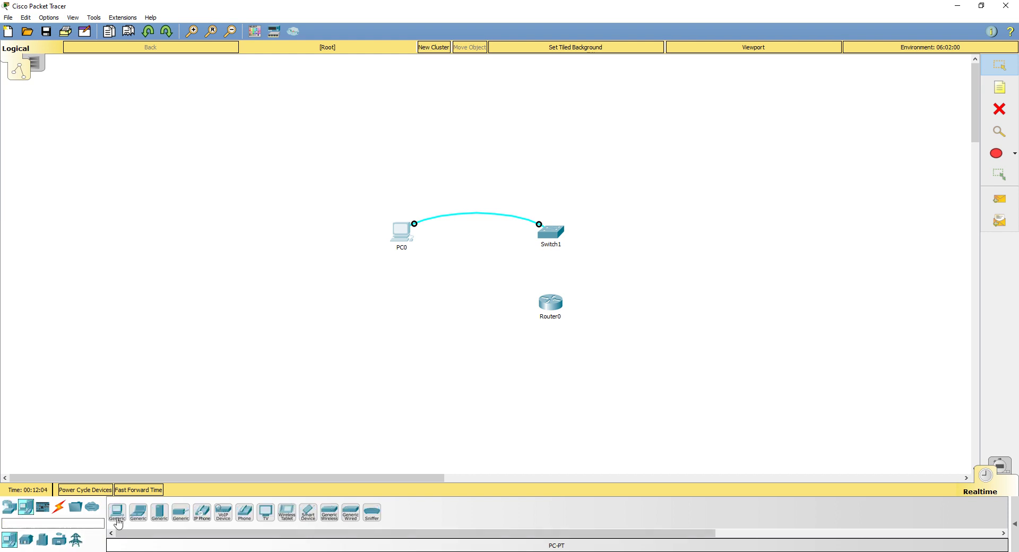
{"action": "left_click", "coordinate": [404, 307]}
Connect PC1's RS 232 port to Router0's Console port with a console cable.
{"action": "left_click", "coordinate": [60, 513]}
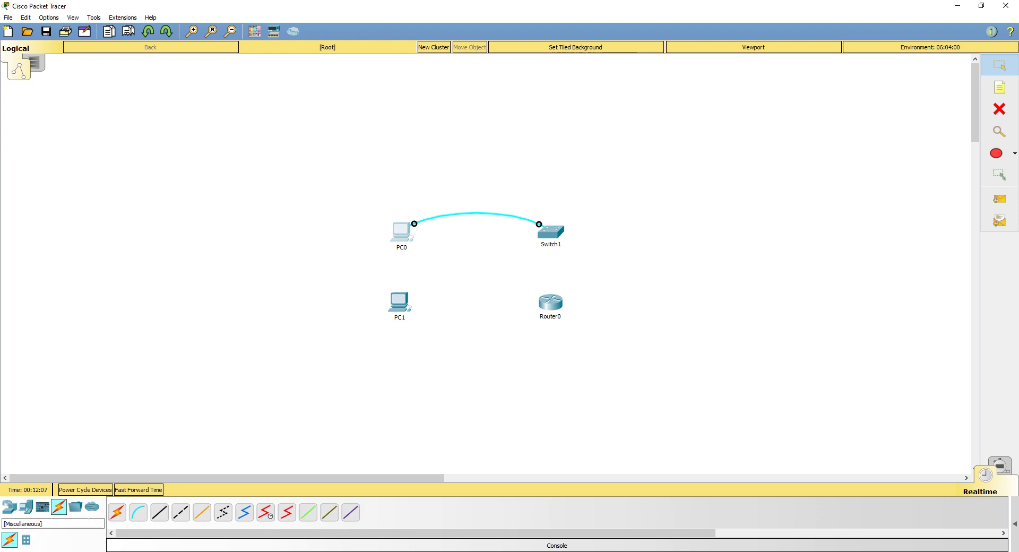
{"action": "left_click", "coordinate": [138, 512]}
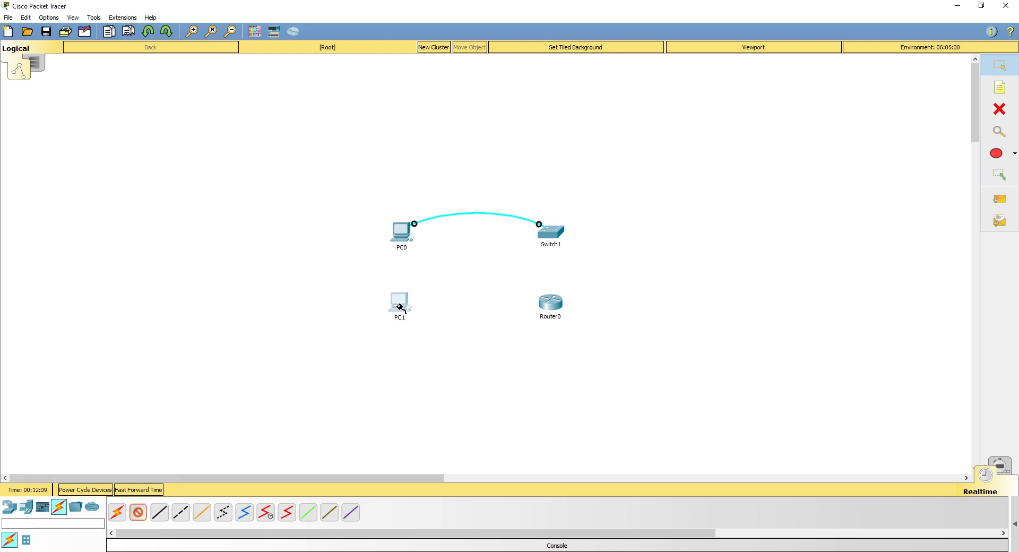
{"action": "left_click", "coordinate": [398, 305]}
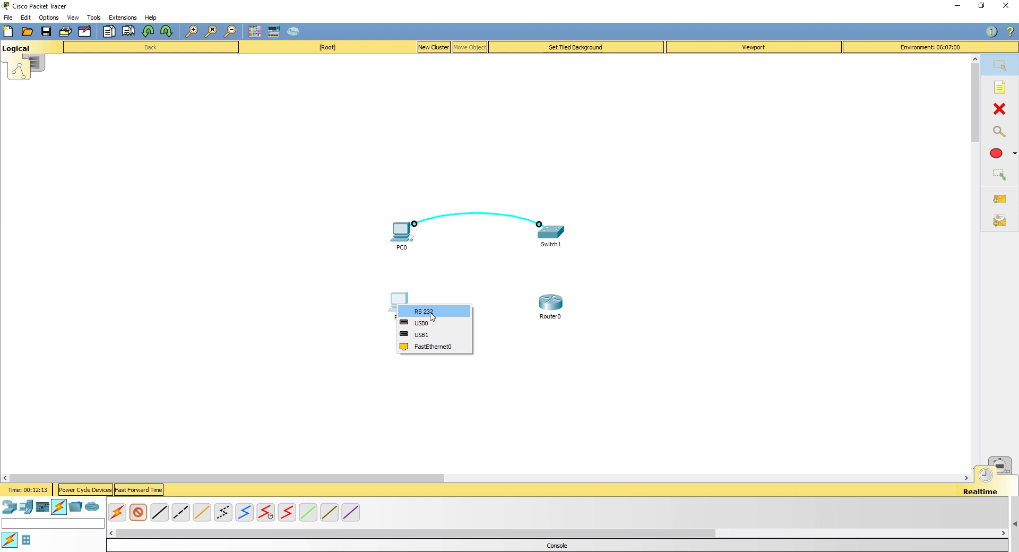
{"action": "left_click", "coordinate": [432, 316]}
{"action": "left_click", "coordinate": [551, 302]}
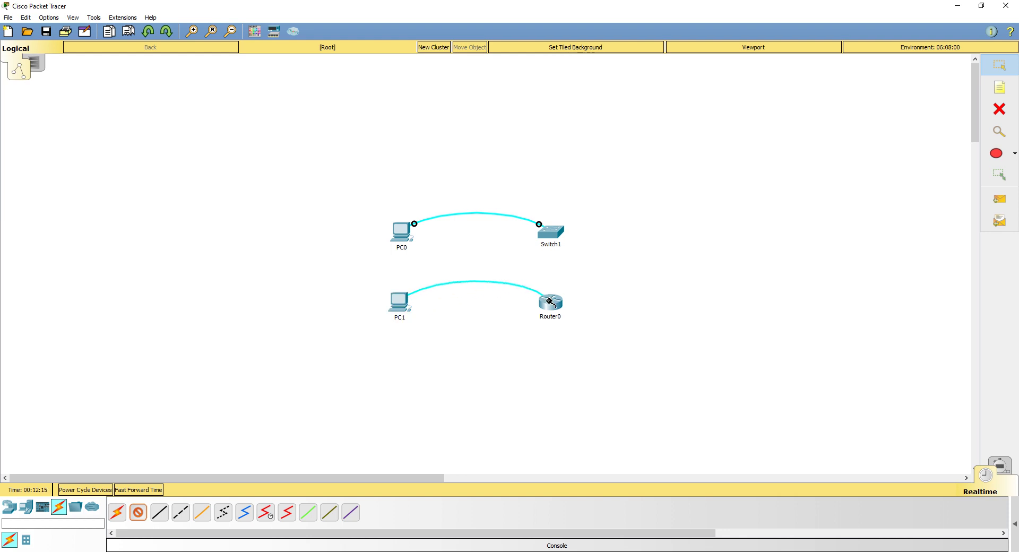
{"action": "left_click", "coordinate": [551, 302]}
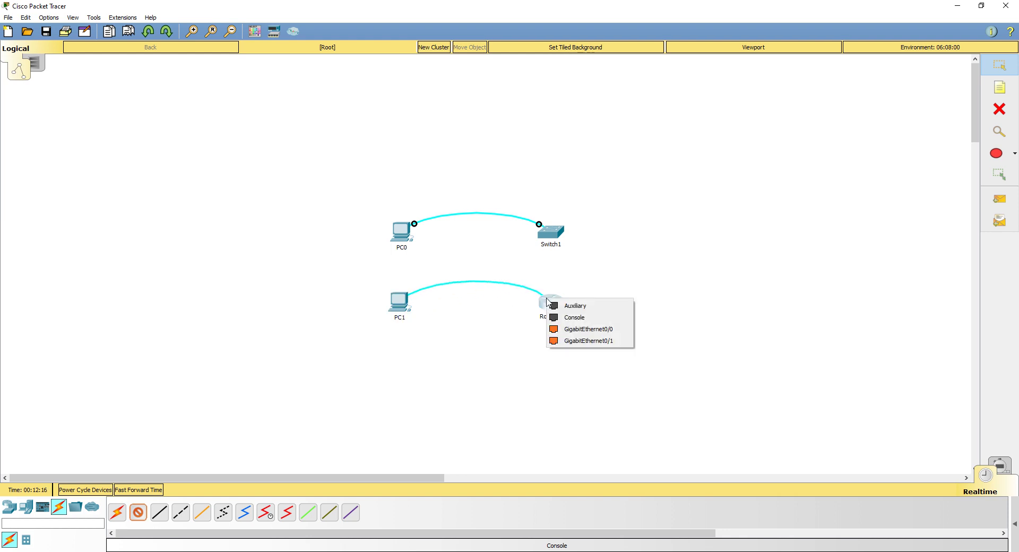
{"action": "left_click", "coordinate": [577, 319]}
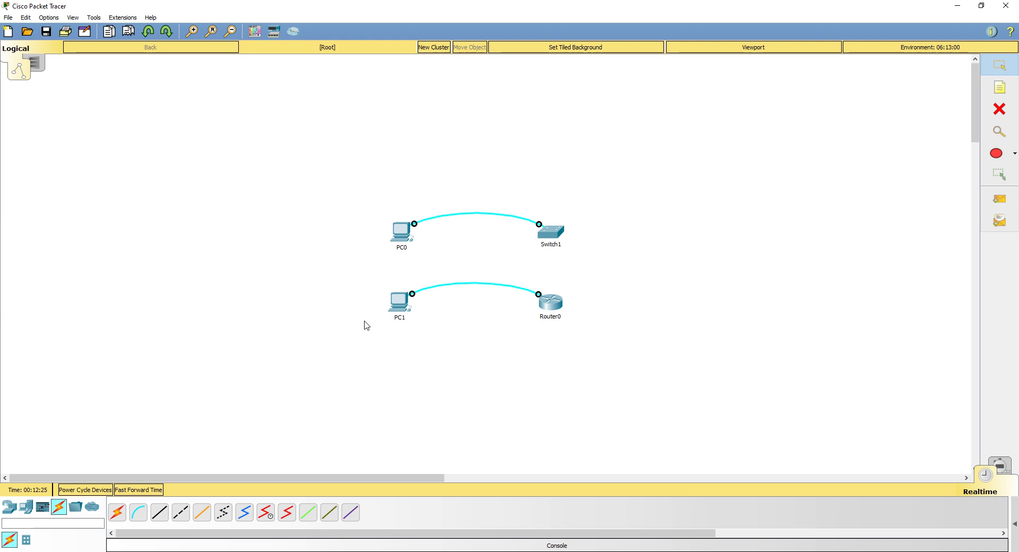
Open a terminal session on PC1 with the default port settings and decline the router's initial configuration dialog.
{"action": "left_click", "coordinate": [403, 303]}
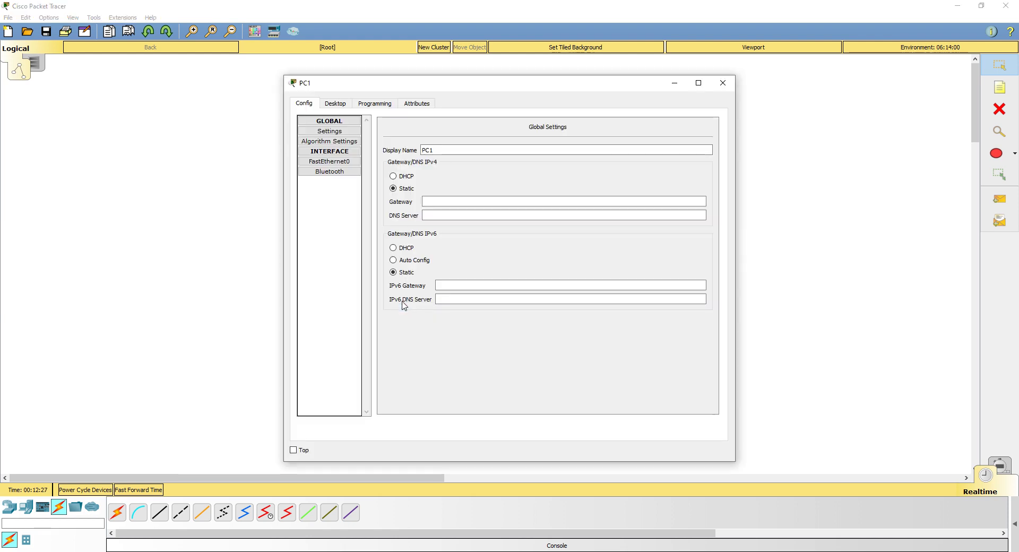
{"action": "left_click", "coordinate": [336, 104]}
{"action": "left_click", "coordinate": [520, 155]}
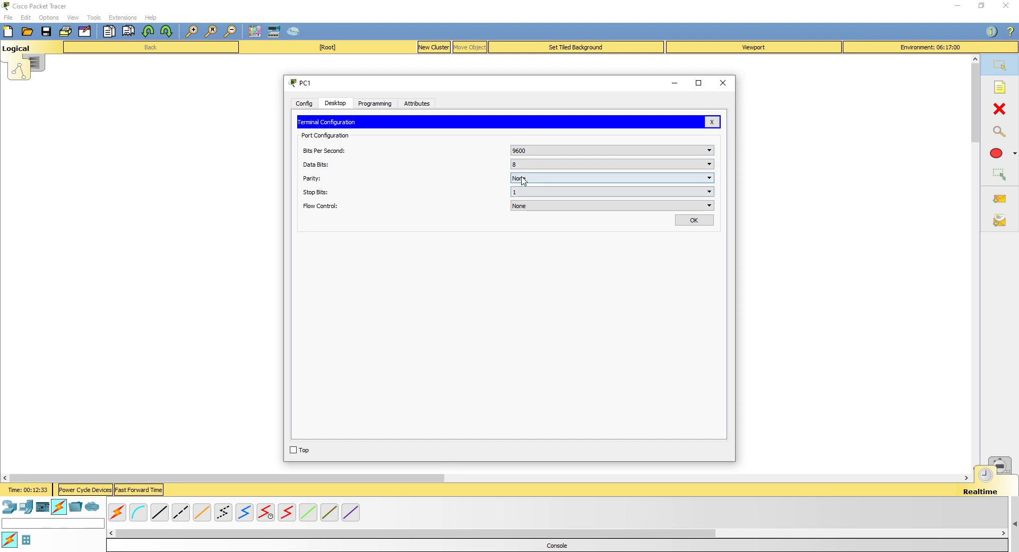
{"action": "left_click", "coordinate": [694, 221]}
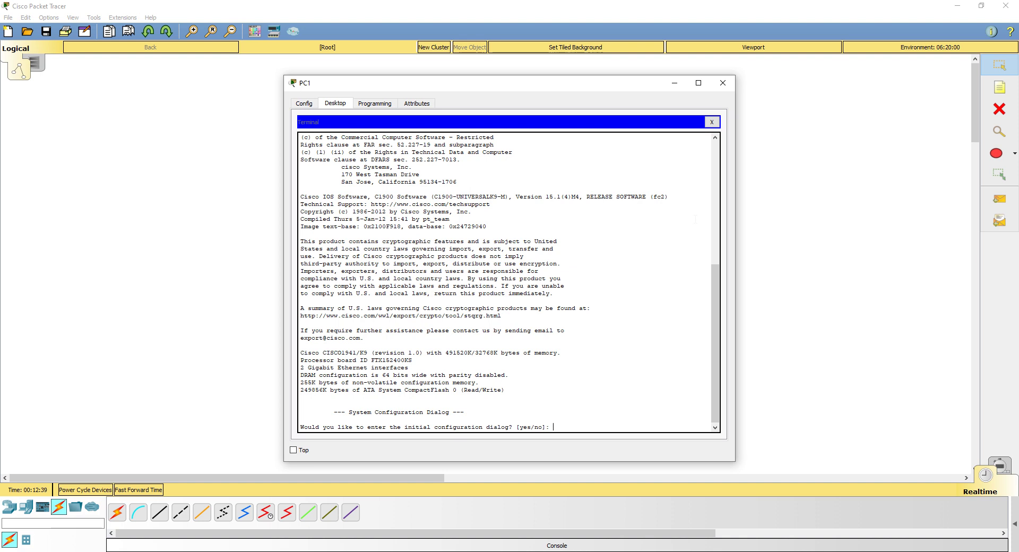
{"action": "type", "text": "n"}
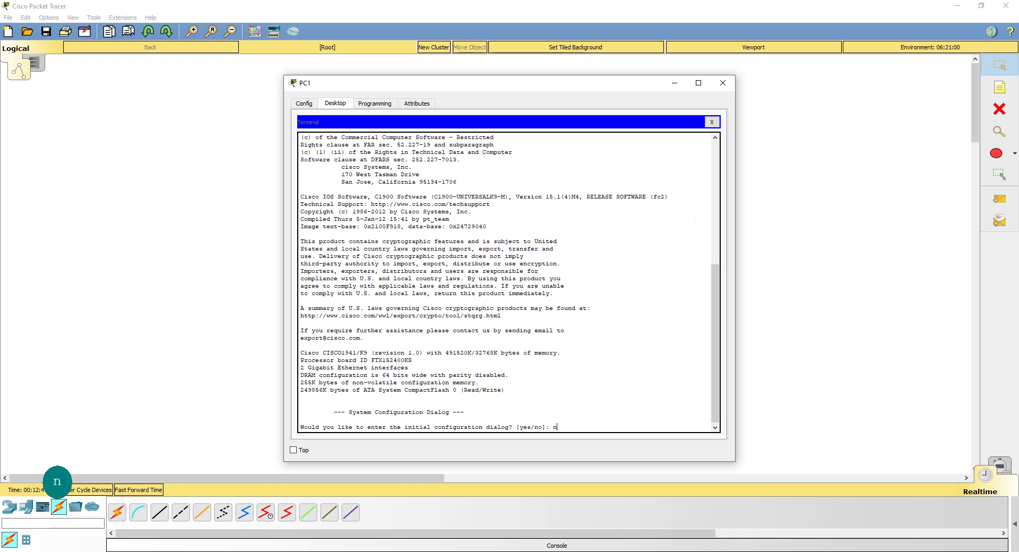
{"action": "key", "text": "Return"}
{"action": "key", "text": "Return"}
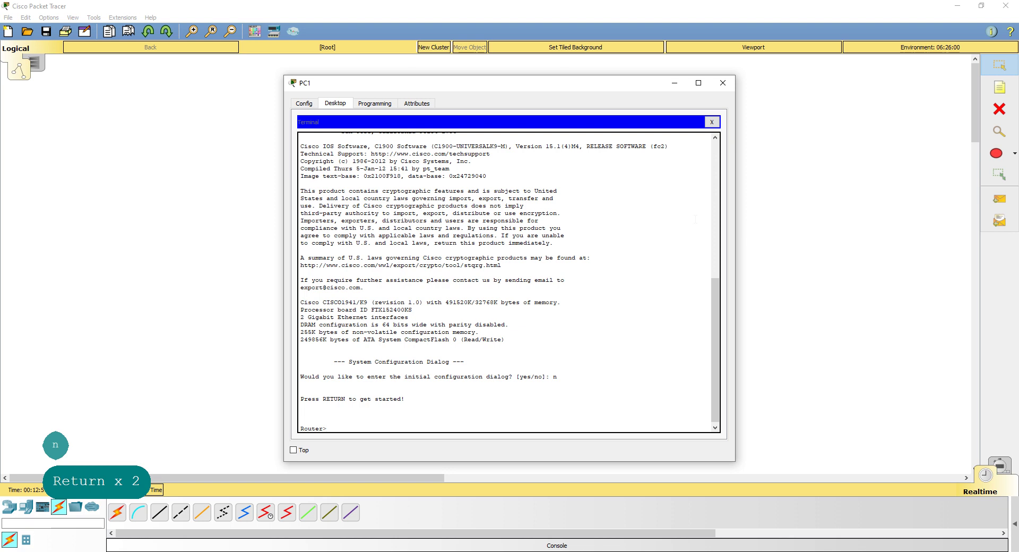
Enter privileged EXEC mode on the router with en and check its time with show clock.
{"action": "type", "text": "en"}
{"action": "key", "text": "Return"}
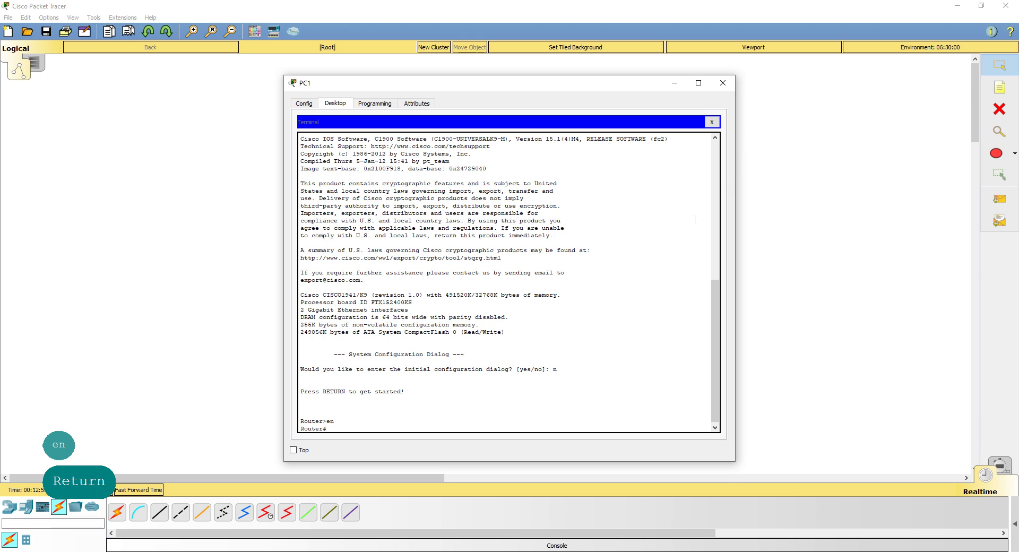
{"action": "type", "text": "show clock"}
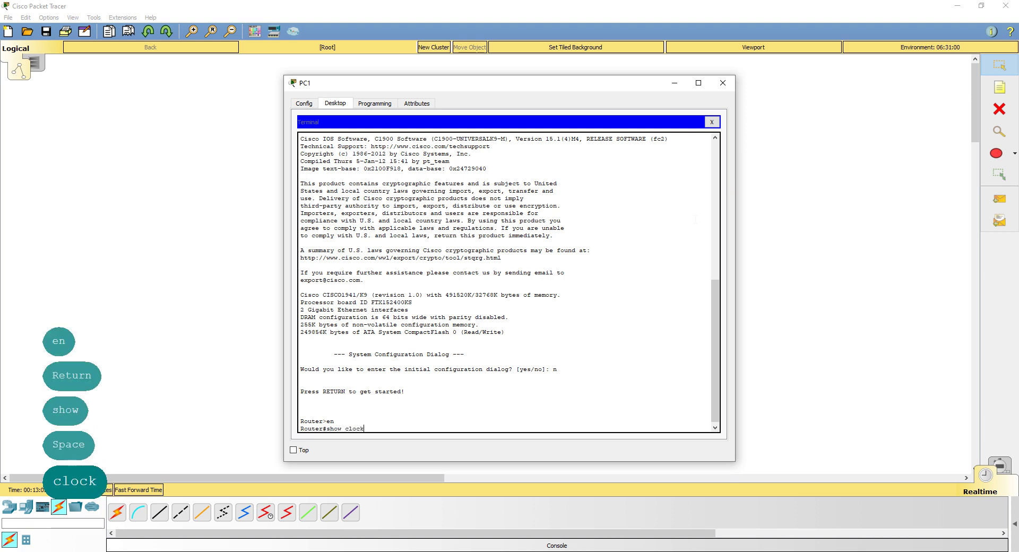
{"action": "key", "text": "Return"}
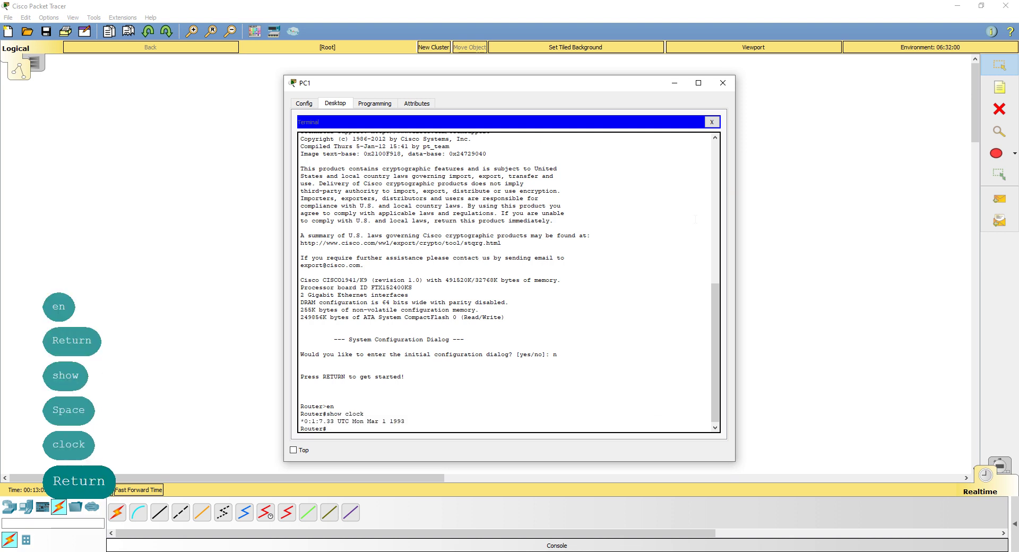